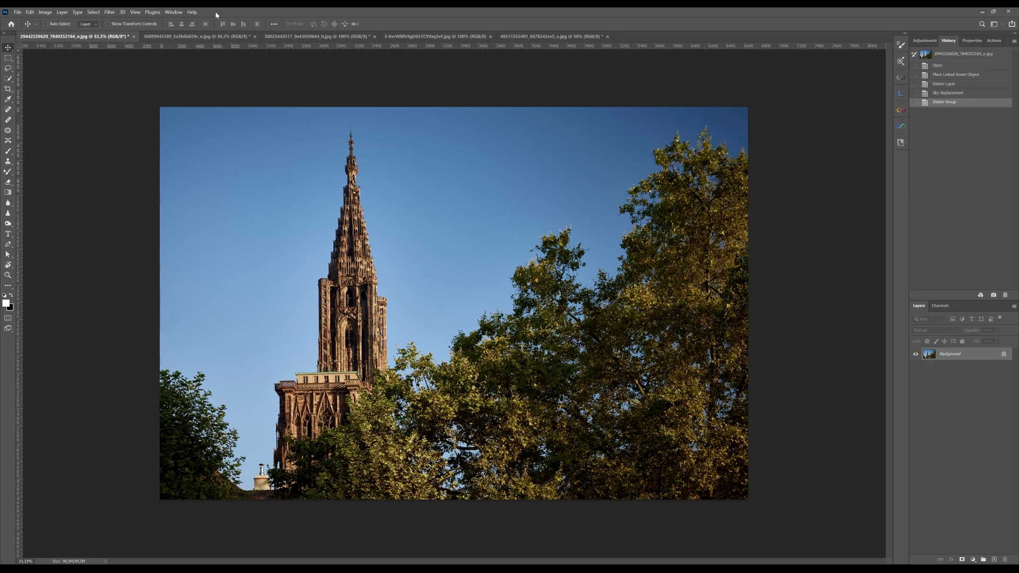
- Start Sky Replacement on the cathedral photo and browse the sky preset groups, keeping the current blue sky
click(30, 12)
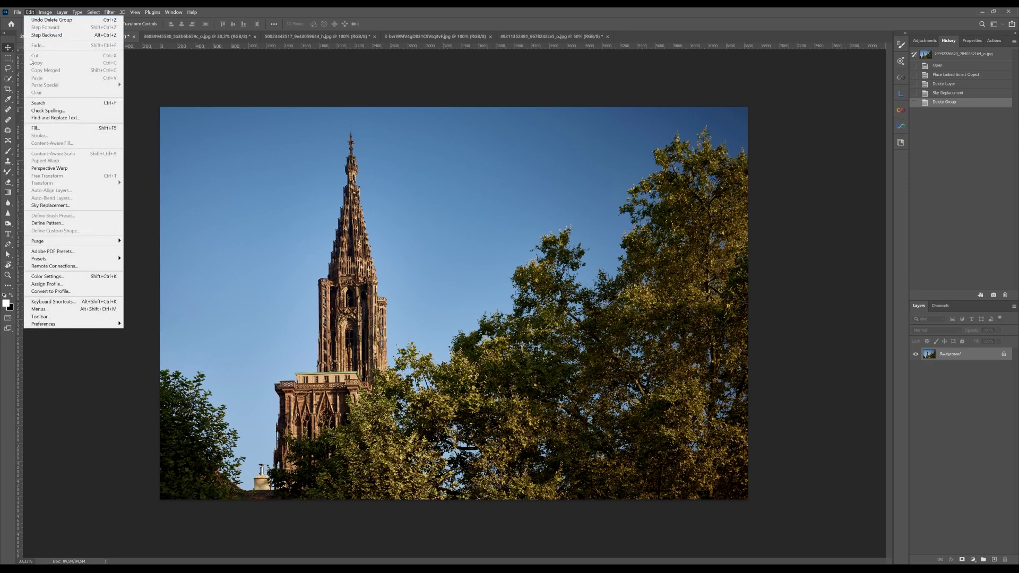
click(46, 207)
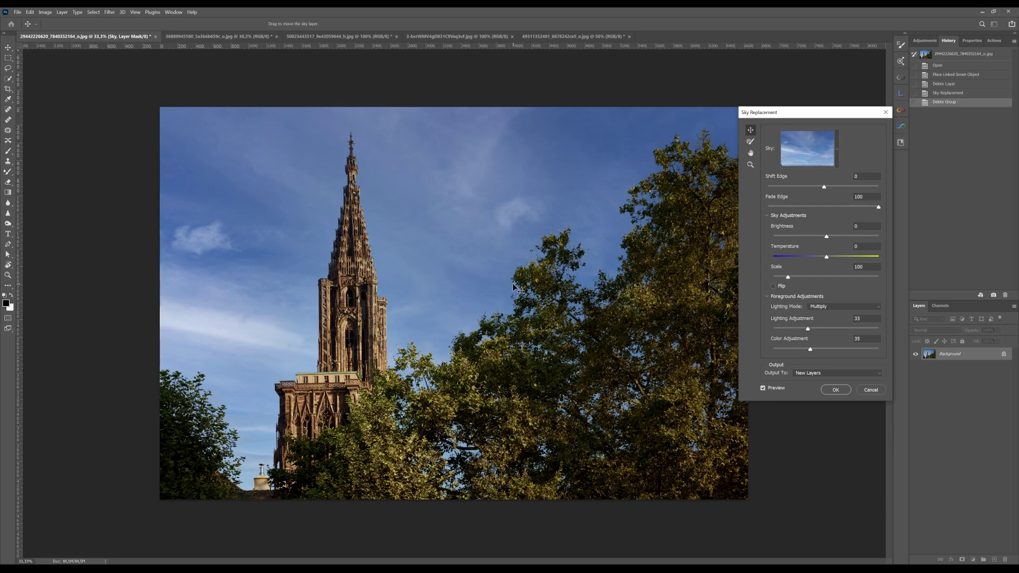
drag(784, 116, 586, 122)
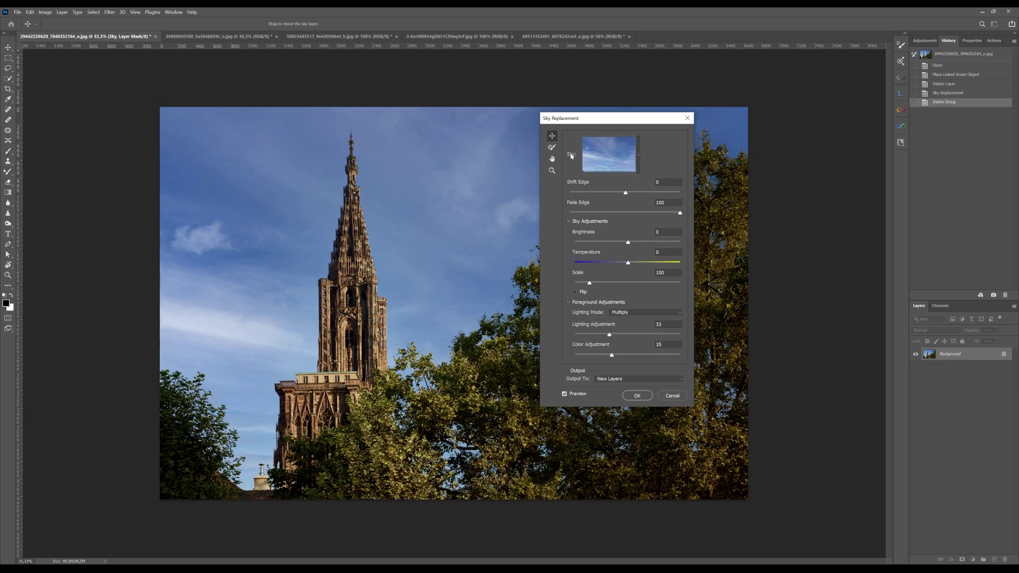
click(640, 157)
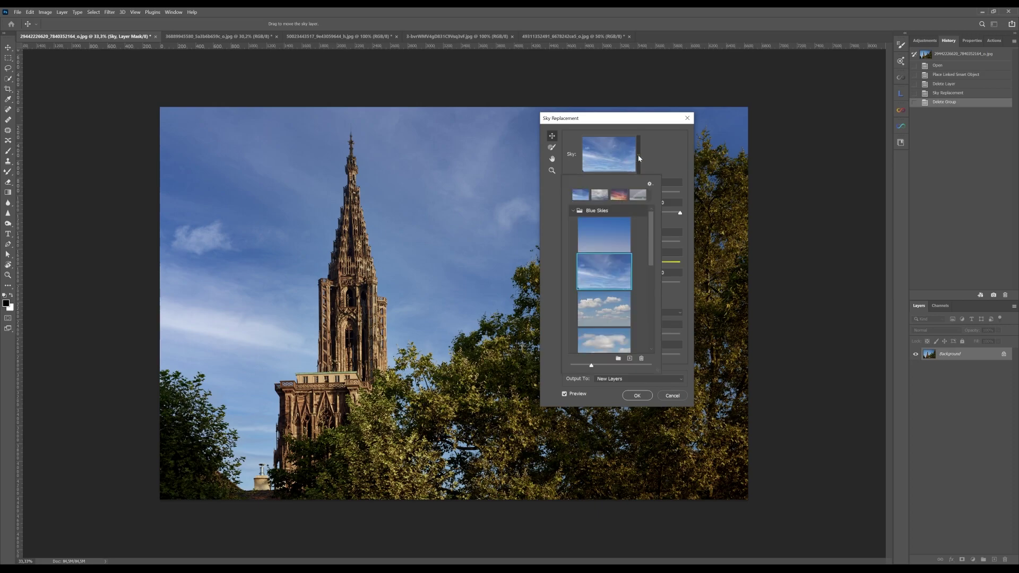
click(573, 211)
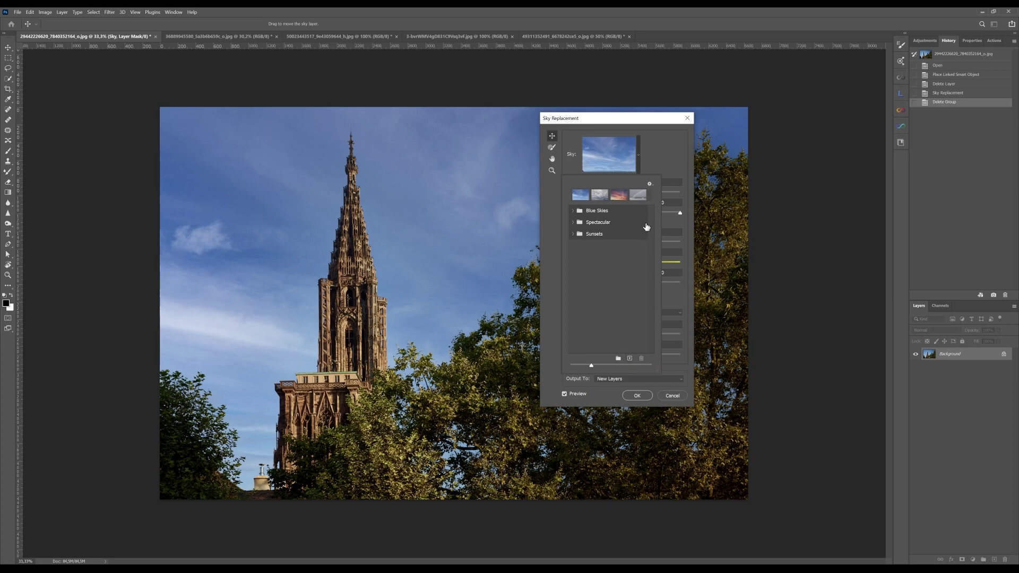
click(656, 162)
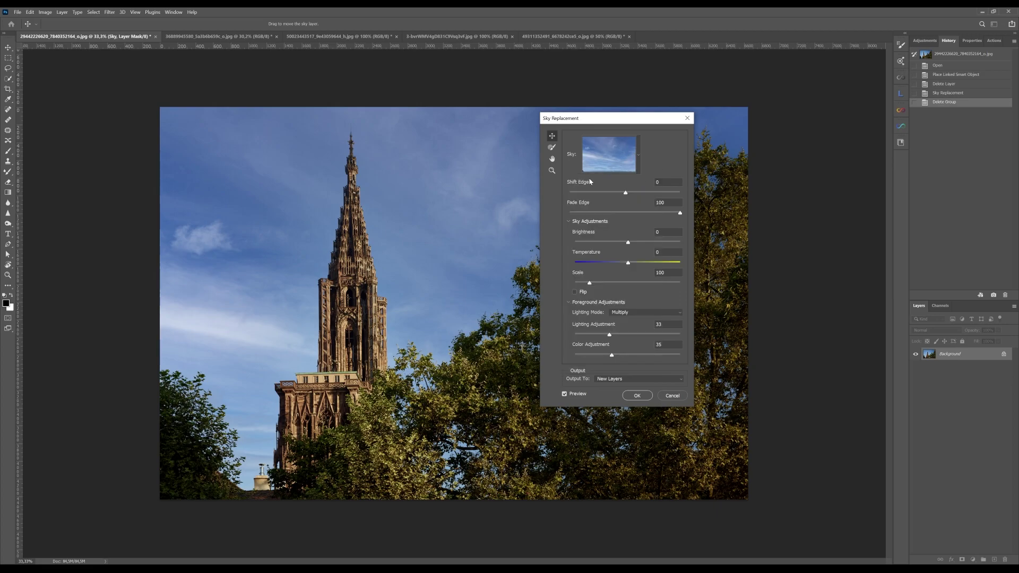
- Try a Shift Edge of 38, reset it to 0, and set Fade Edge to 0
drag(626, 193, 646, 195)
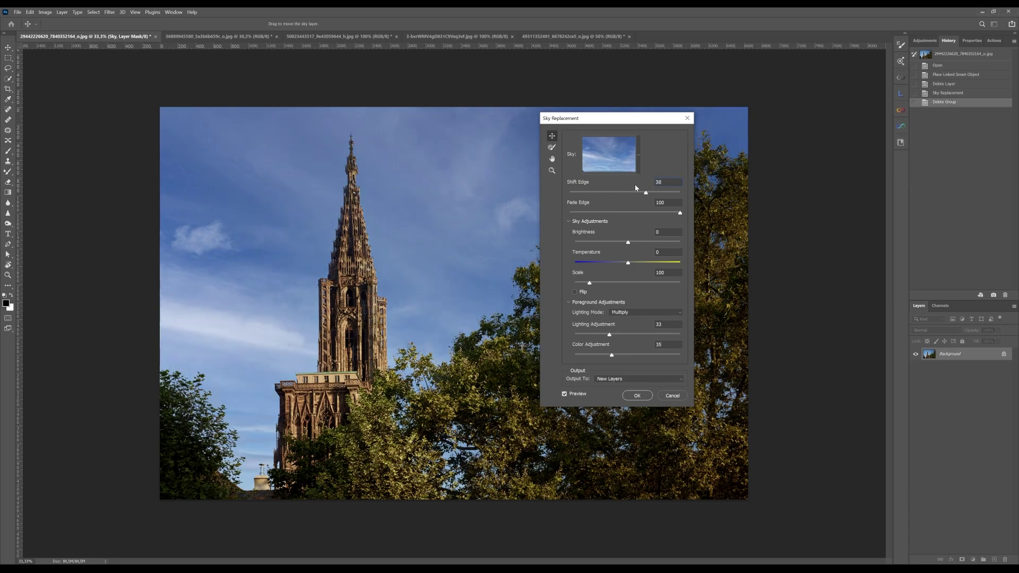
key(Delete)
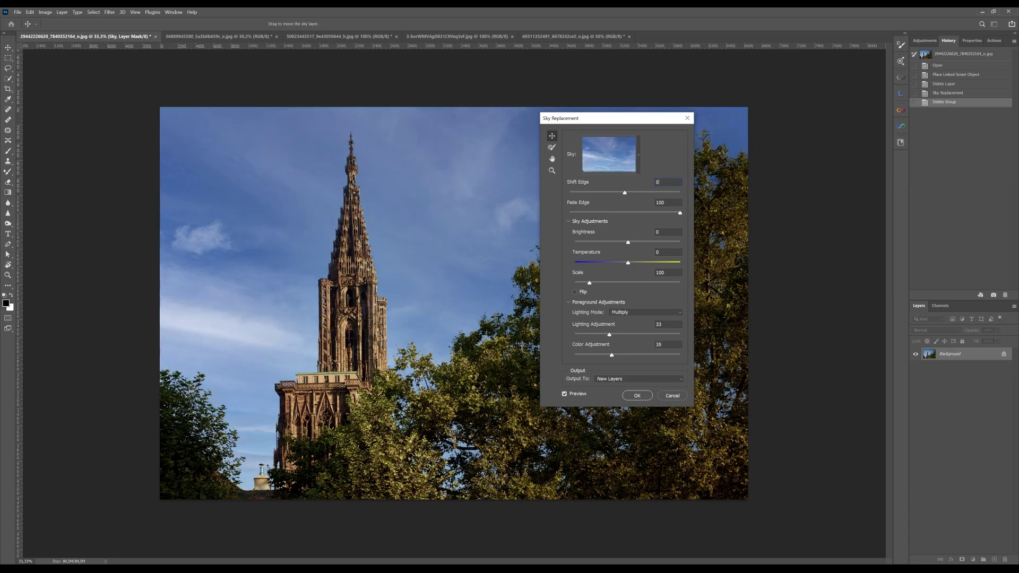
drag(681, 214, 667, 213)
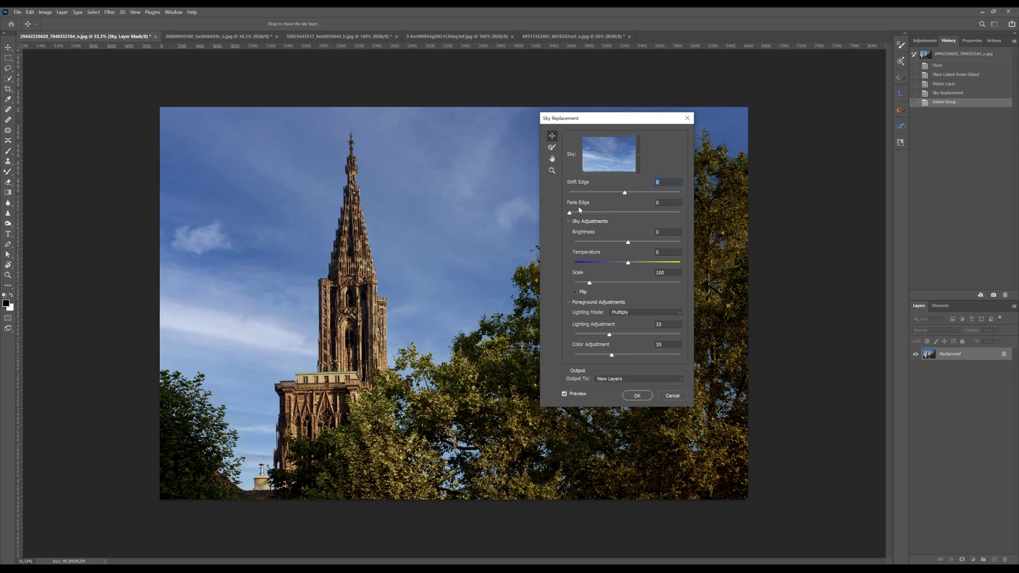
drag(570, 212, 683, 212)
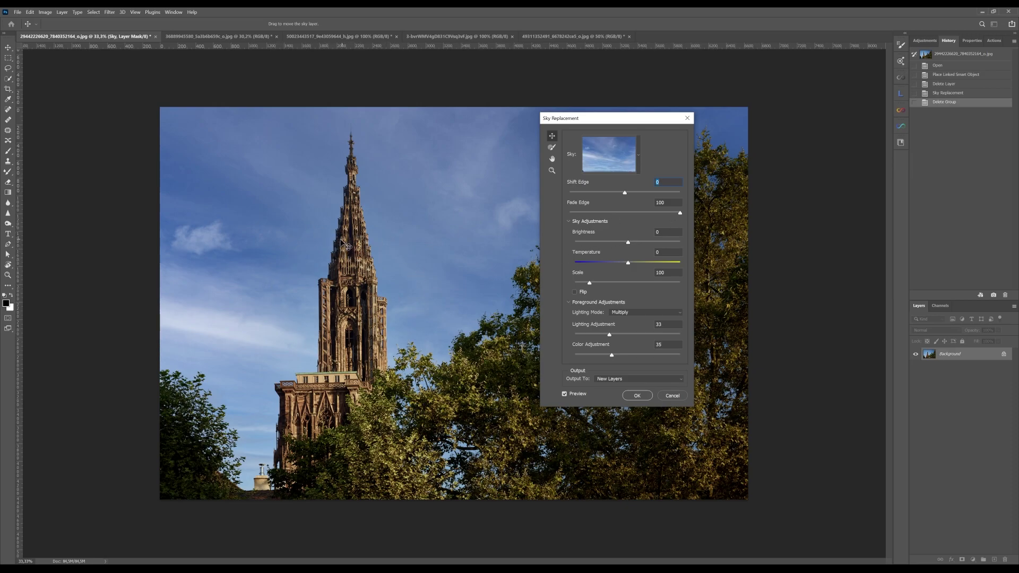
drag(680, 213, 574, 214)
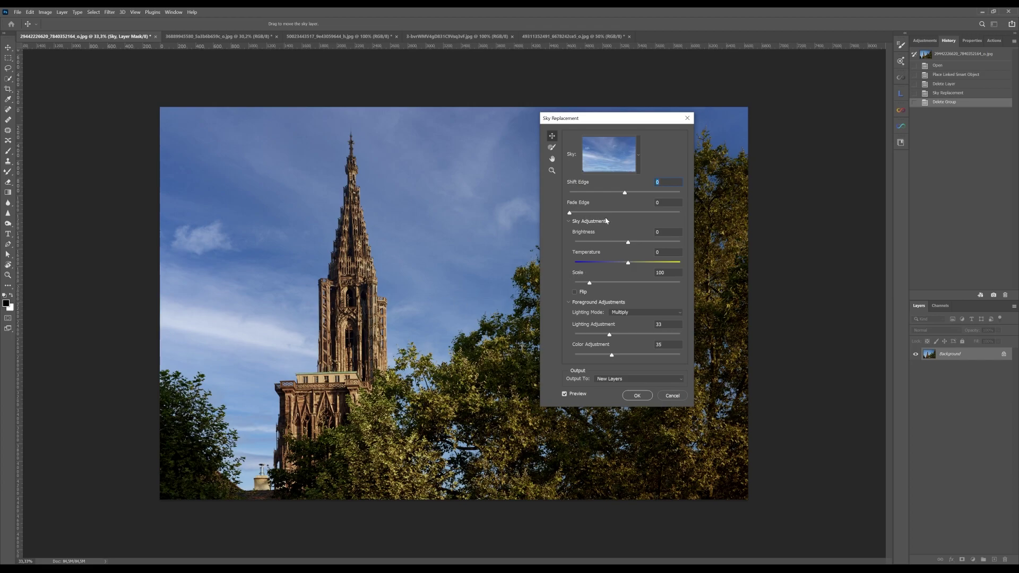
- Try sky brightness values of -37 and 52, and reset the brightness to 0
drag(605, 122, 756, 103)
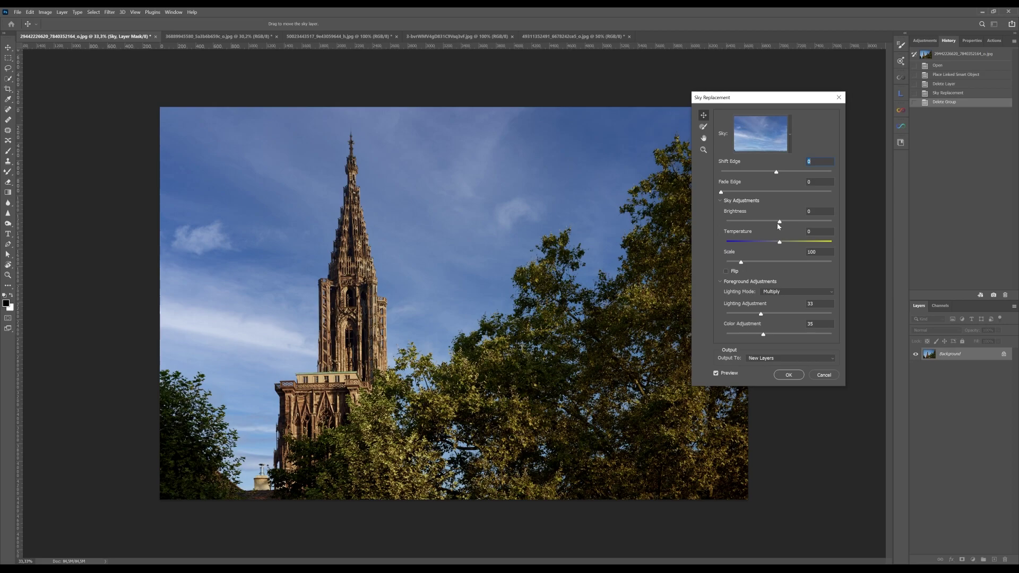
drag(778, 223, 760, 224)
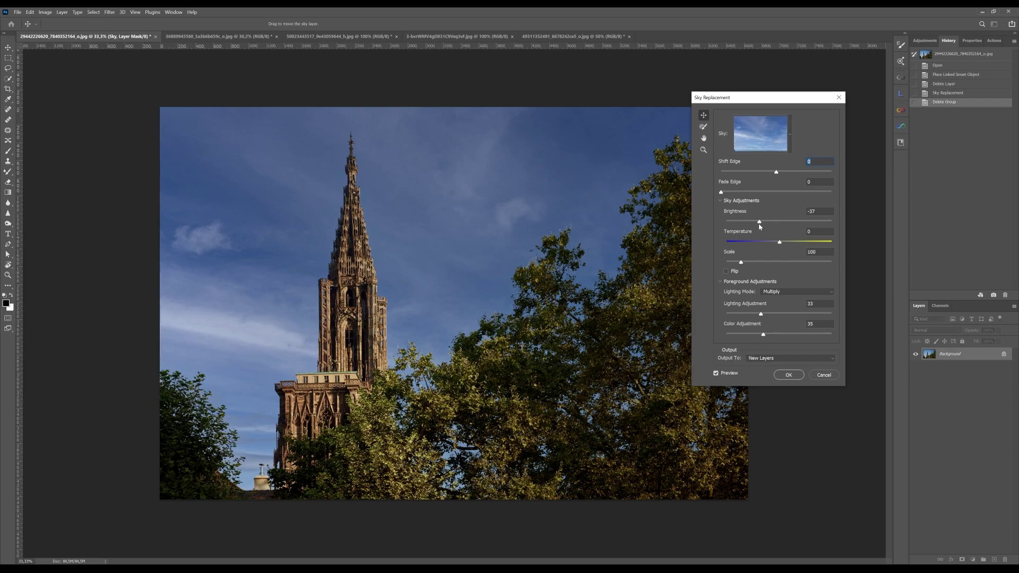
click(810, 221)
mouse_move(810, 221)
mouse_down()
mouse_move(743, 224)
mouse_move(809, 221)
mouse_up()
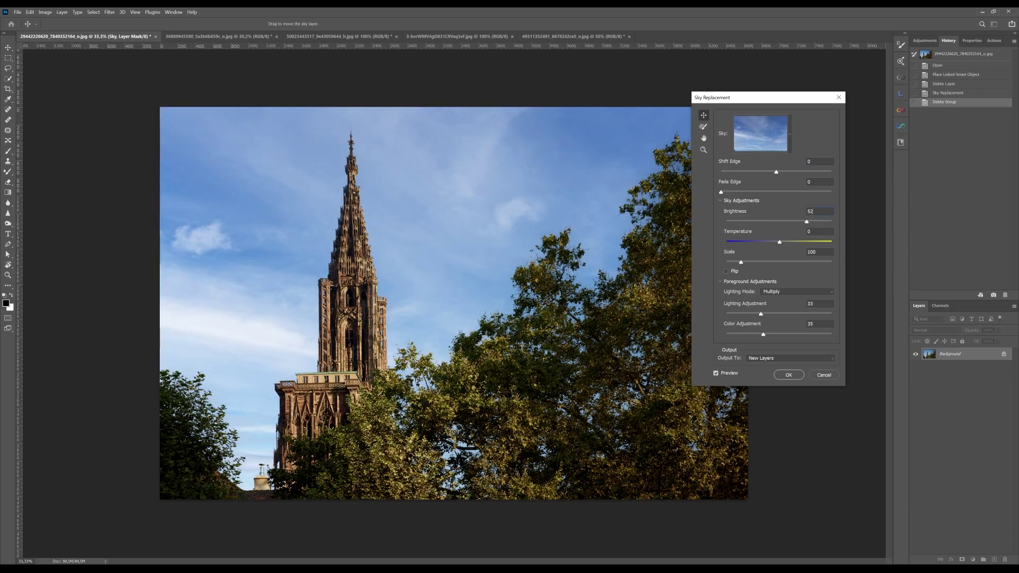
text(0)
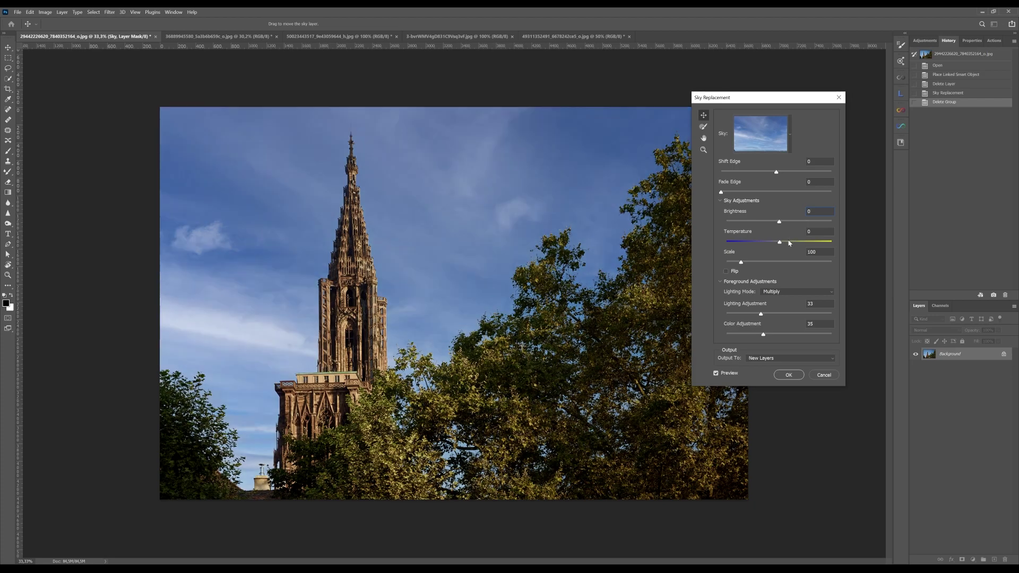
- Set the sky's temperature to -52 and brightness to 9, and turn off Flip
drag(779, 242, 801, 250)
drag(803, 245, 784, 226)
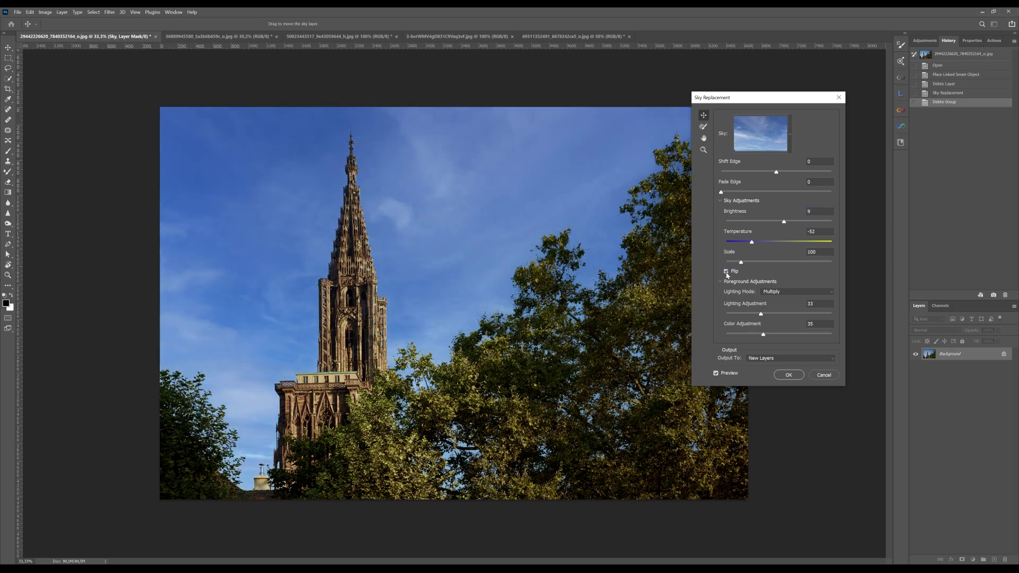
click(727, 273)
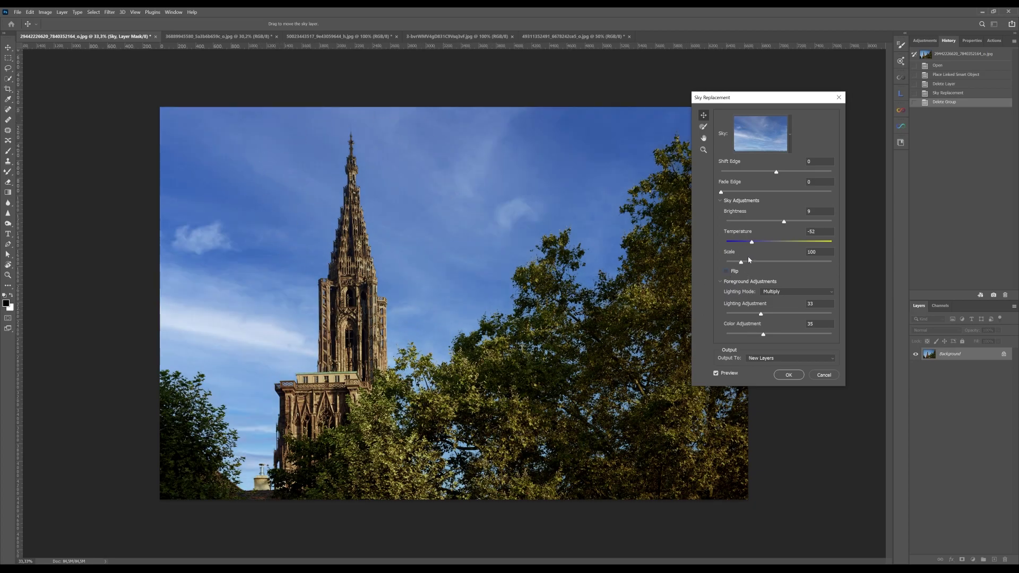
- Try enlarging the sky to a scale of 133 and restore the scale to 100
mouse_move(741, 263)
mouse_down()
mouse_move(762, 265)
mouse_move(751, 263)
mouse_up()
click(806, 253)
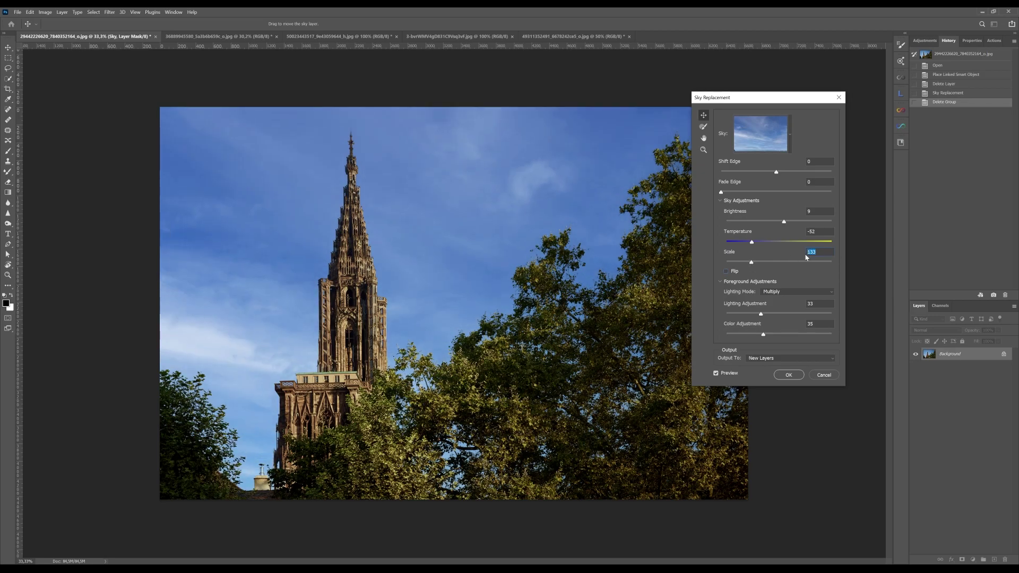
text(100)
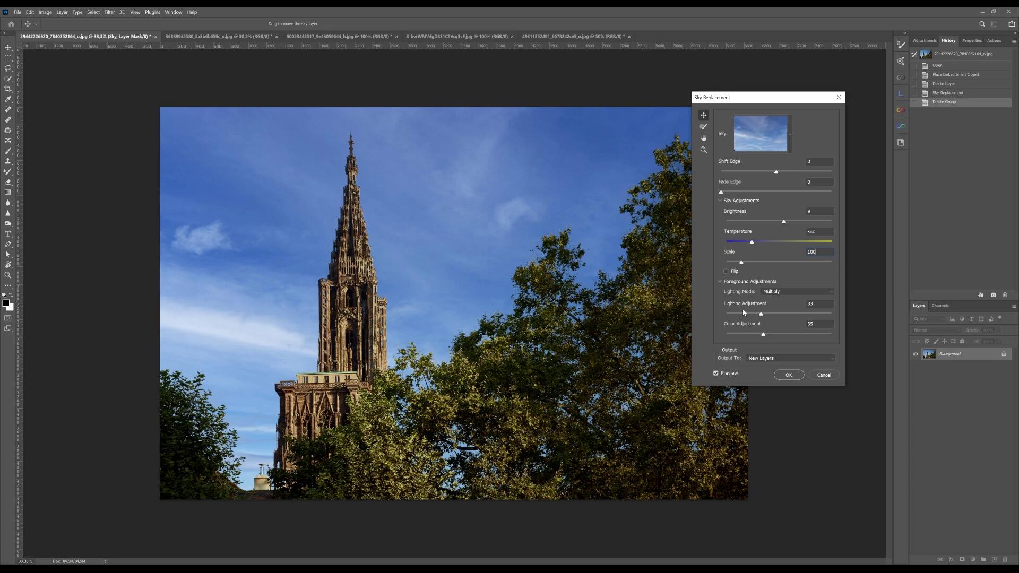
- Keep the foreground lighting mode on Multiply and try Lighting Adjustment values of 90 and 32
click(781, 292)
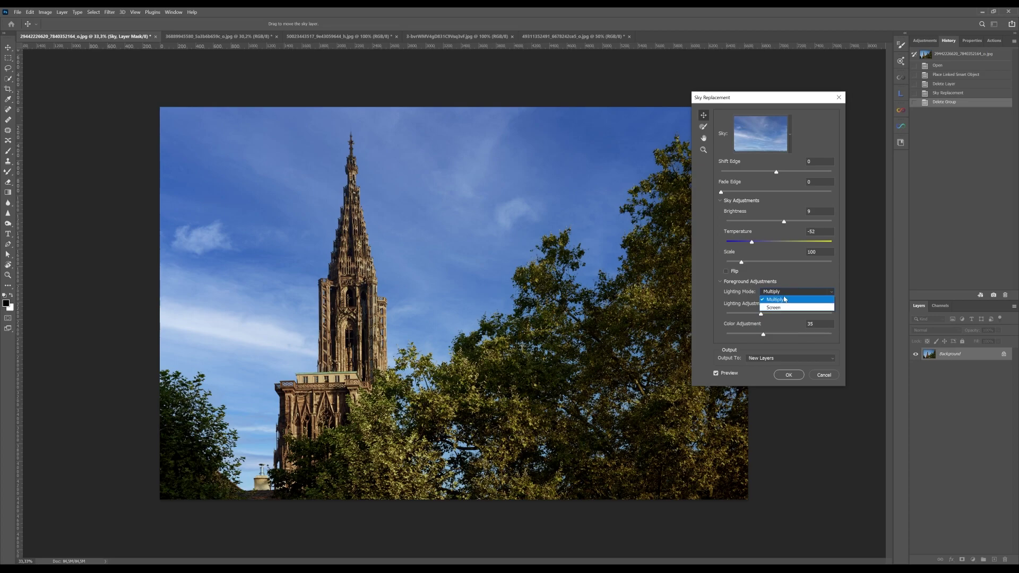
click(785, 296)
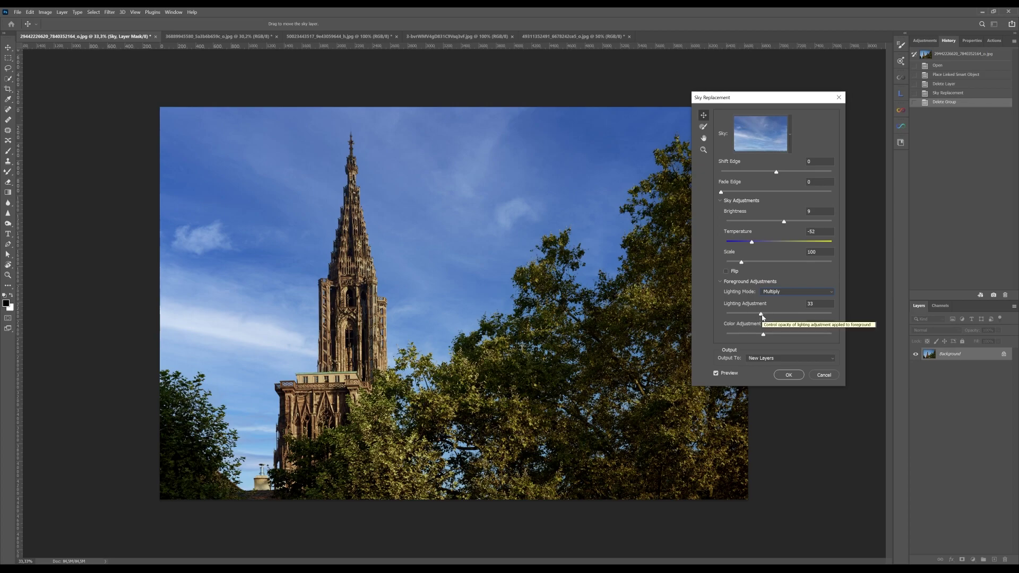
drag(763, 317, 823, 317)
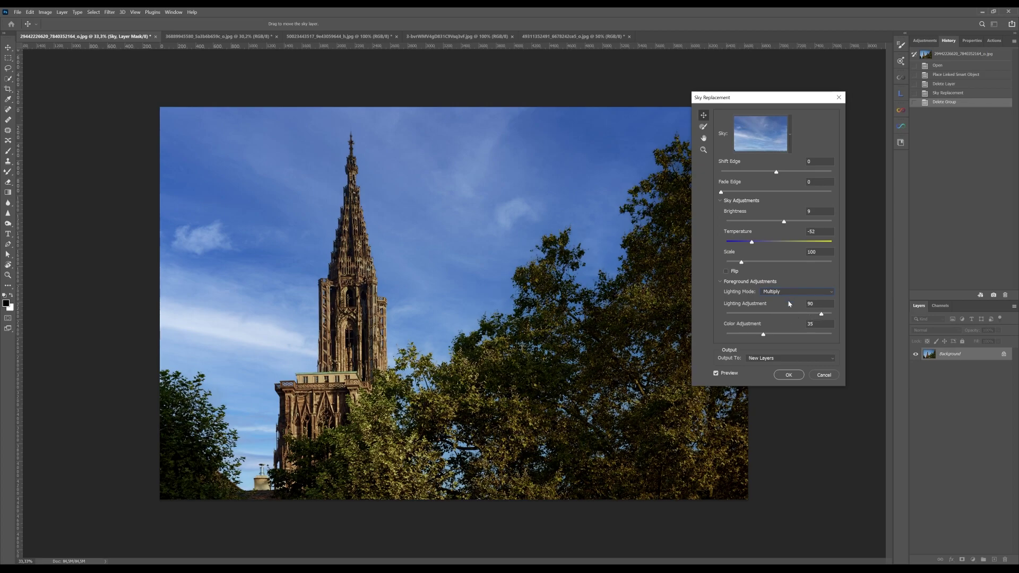
drag(822, 314, 762, 317)
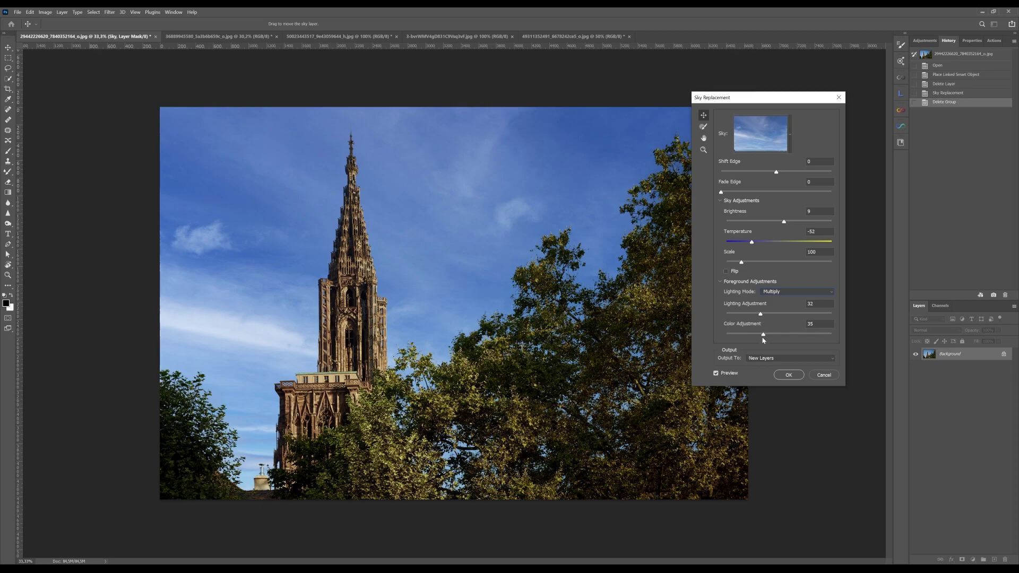
- Try a foreground Color Adjustment of 55 with a Lighting Adjustment of 48
click(761, 335)
drag(762, 337, 832, 340)
drag(831, 339, 805, 338)
drag(804, 335, 777, 313)
- Set the foreground lighting mode to Screen, with Lighting Adjustment 17 and Color Adjustment 40
click(785, 292)
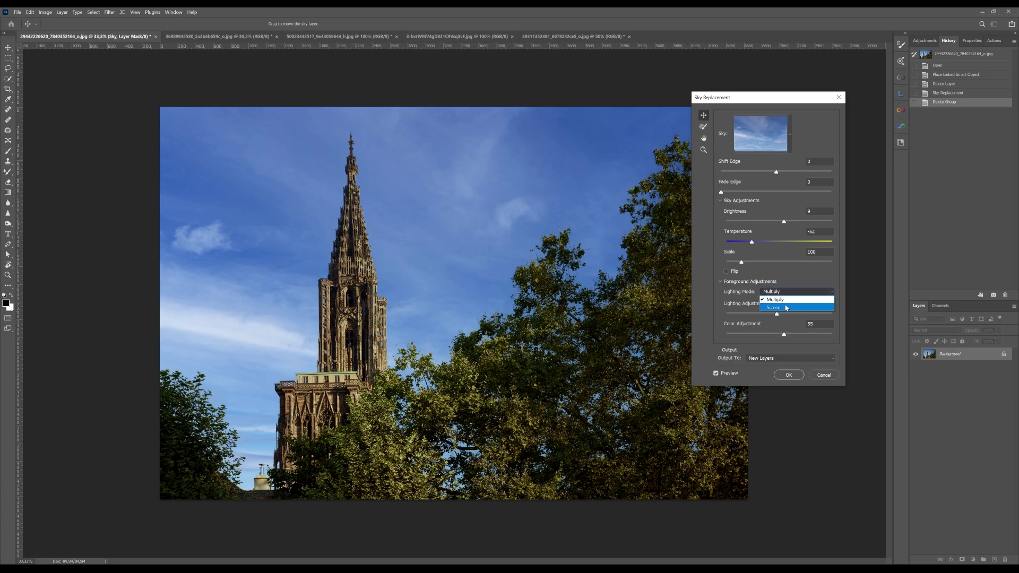
click(788, 307)
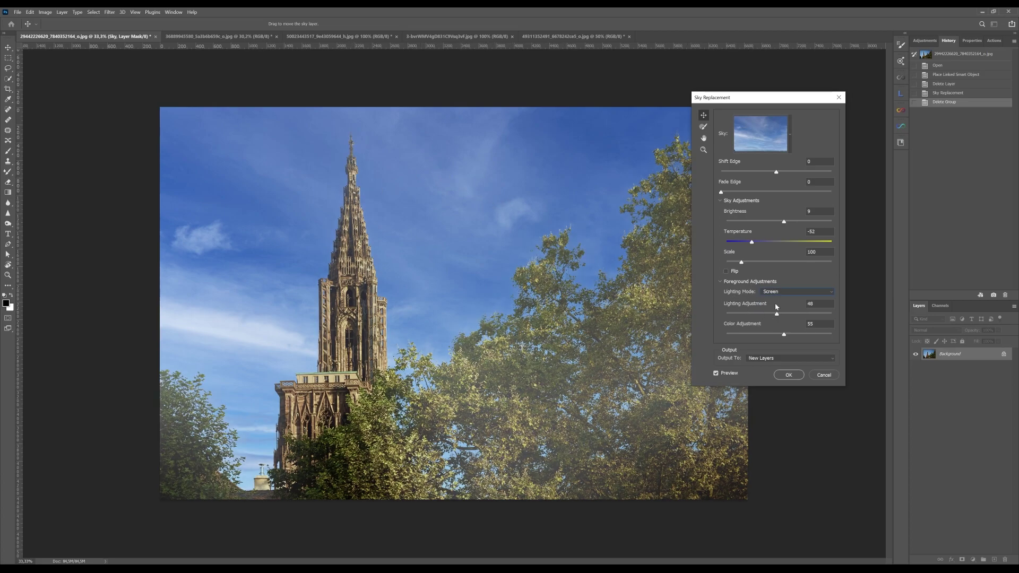
mouse_move(775, 317)
mouse_down()
mouse_move(742, 315)
mouse_move(811, 335)
mouse_move(734, 337)
mouse_move(768, 334)
mouse_up()
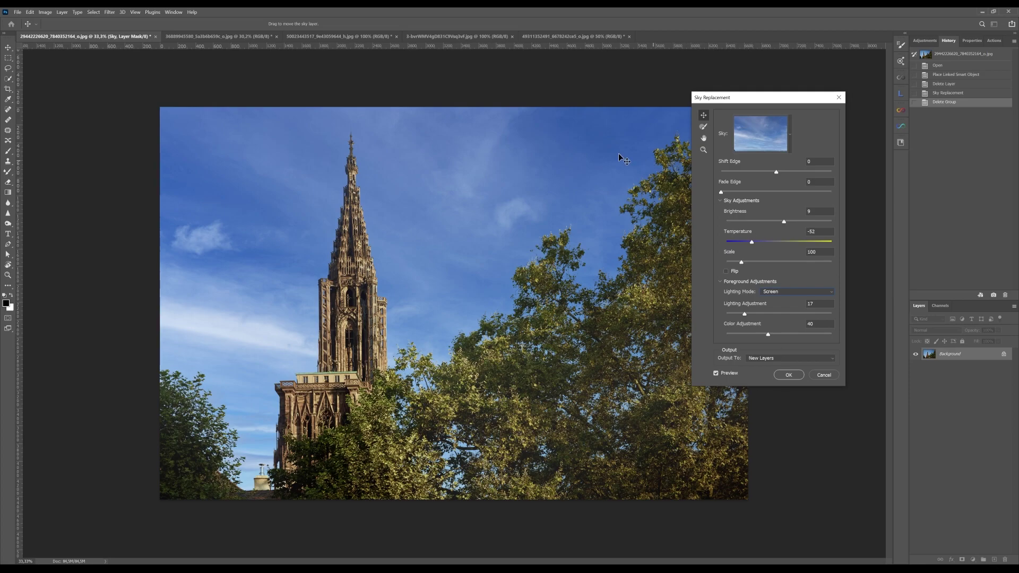
- Keep New Layers as the output and apply the sky replacement
click(774, 359)
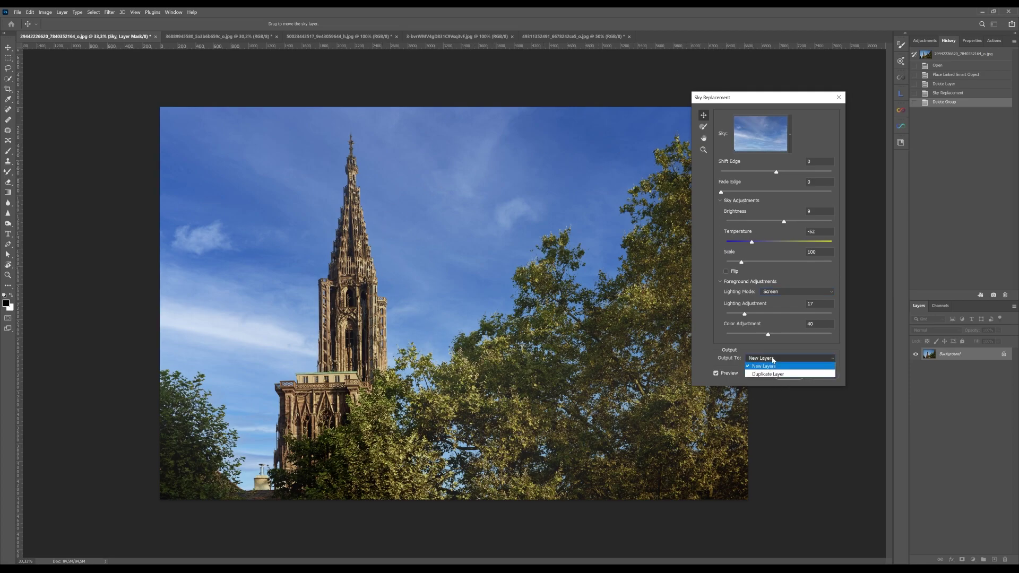
click(774, 359)
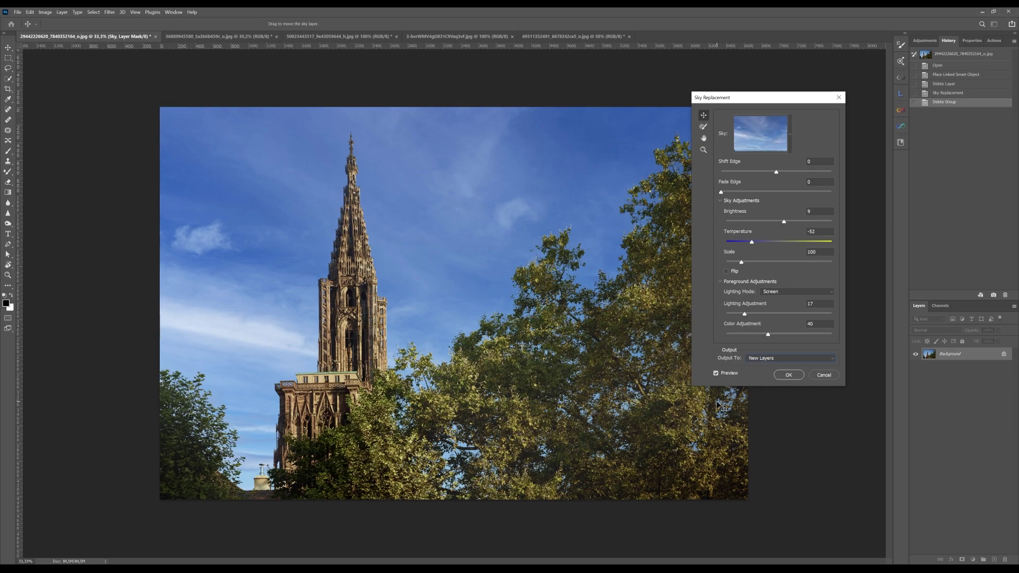
click(789, 374)
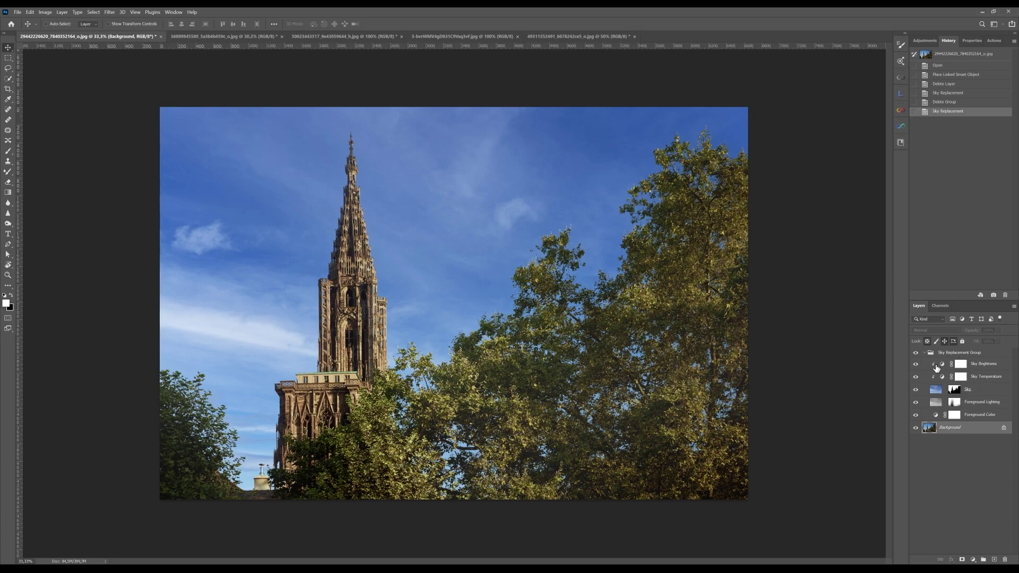
- Examine the layers and masks inside the Sky Replacement Group, and collapse the group
click(925, 353)
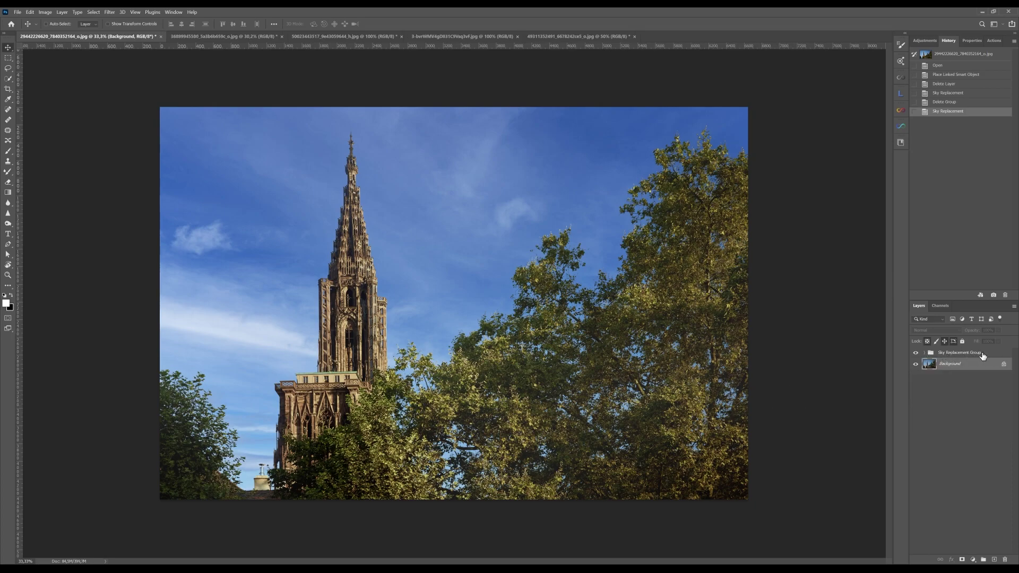
click(925, 354)
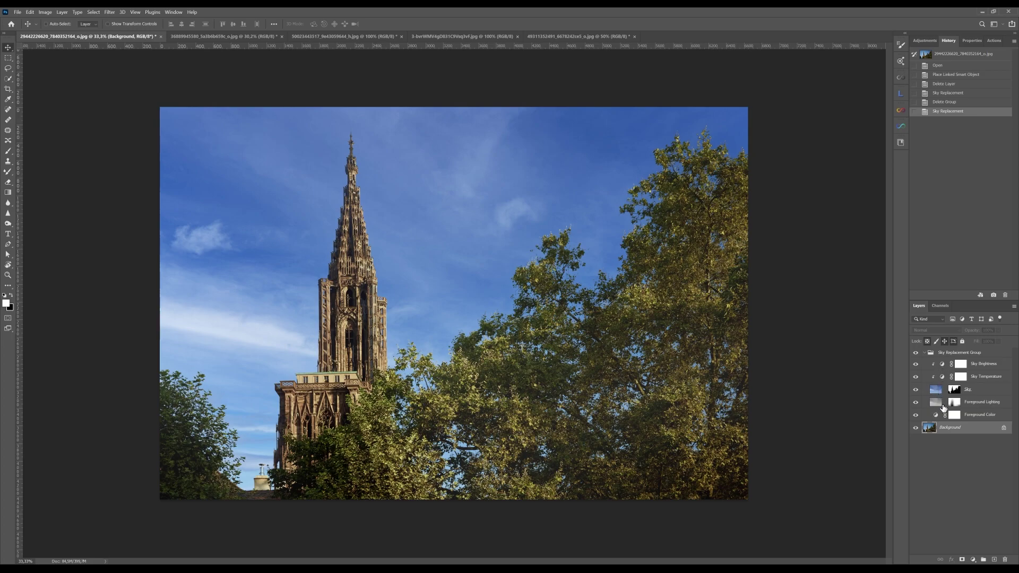
click(925, 353)
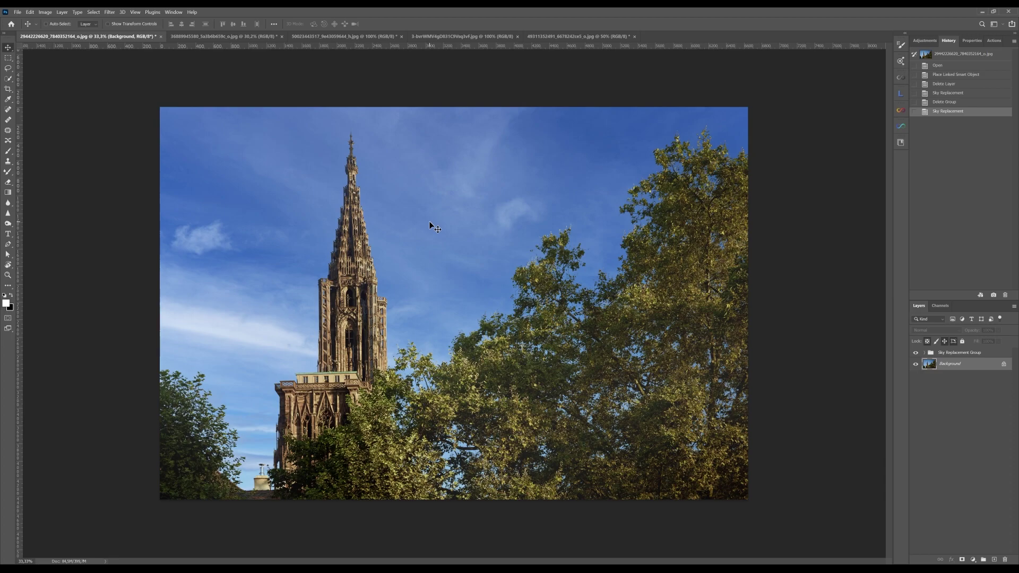
- Switch to the portrait of the dark-haired woman and open Neural Filters for it
click(335, 42)
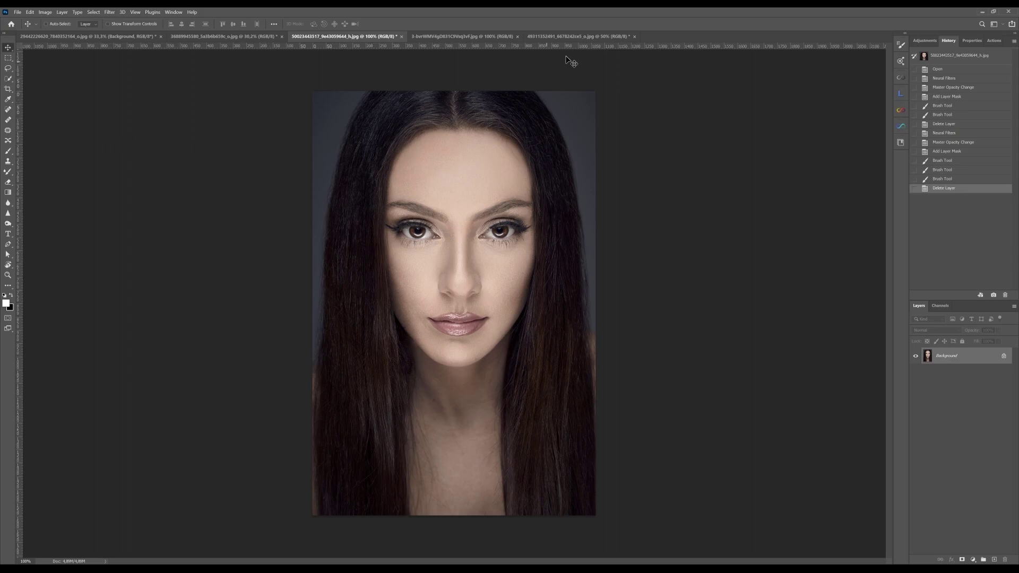
click(112, 14)
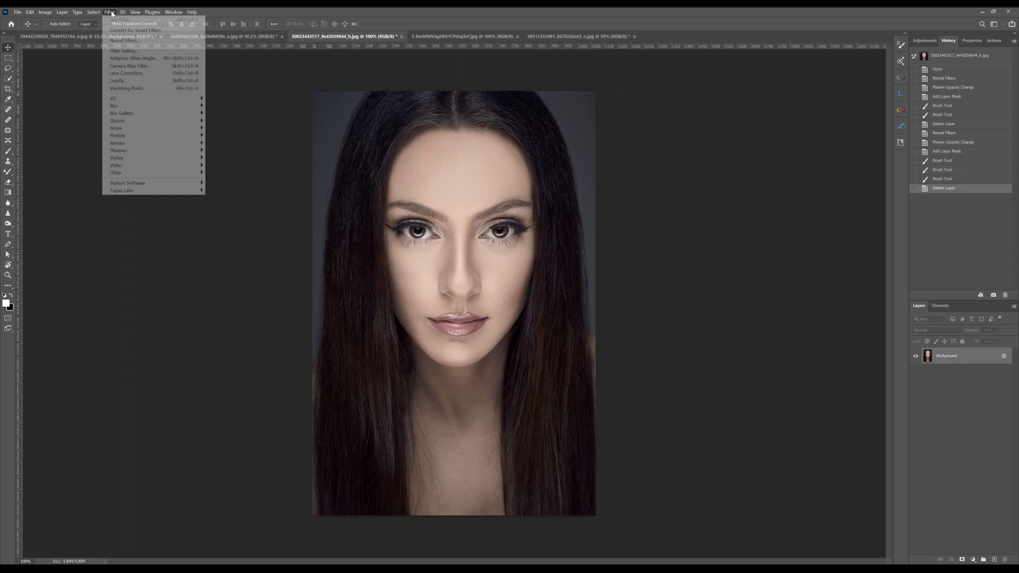
click(126, 41)
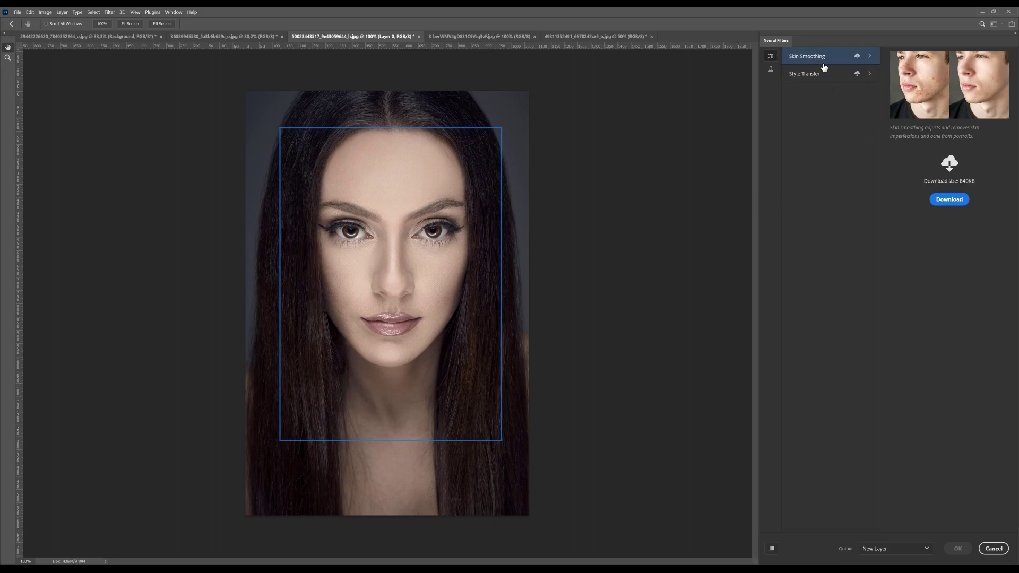
- Examine the featured and beta neural filters, including the descriptions of Style Transfer, Makeup Transfer, Super Zoom and Photo Restoration
mouse_move(822, 61)
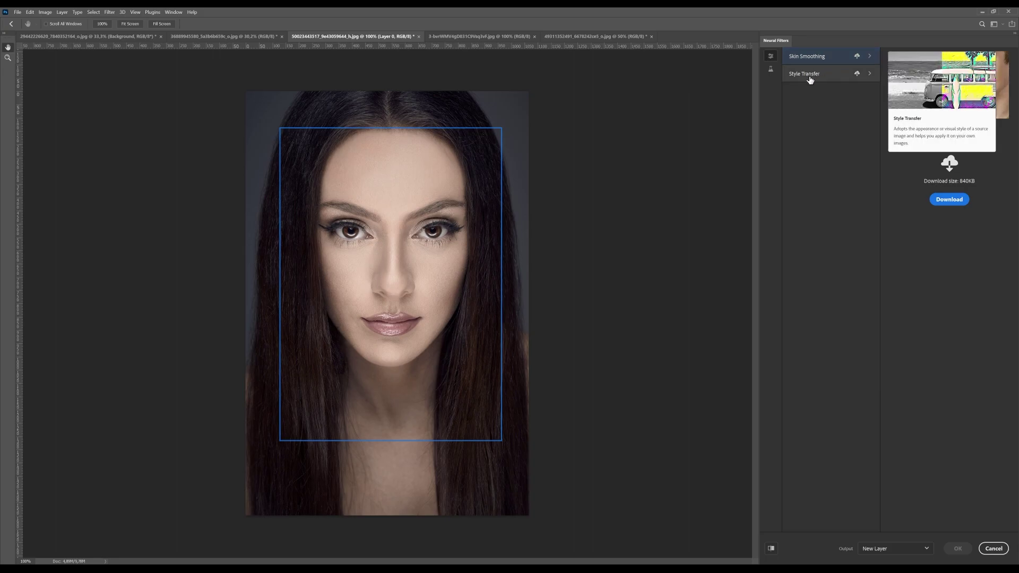
click(771, 71)
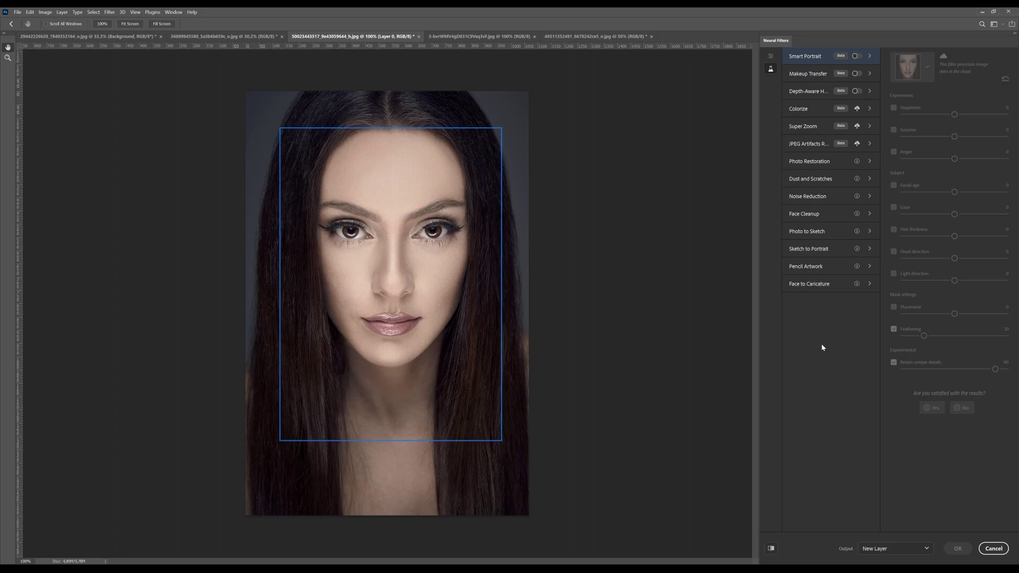
click(829, 168)
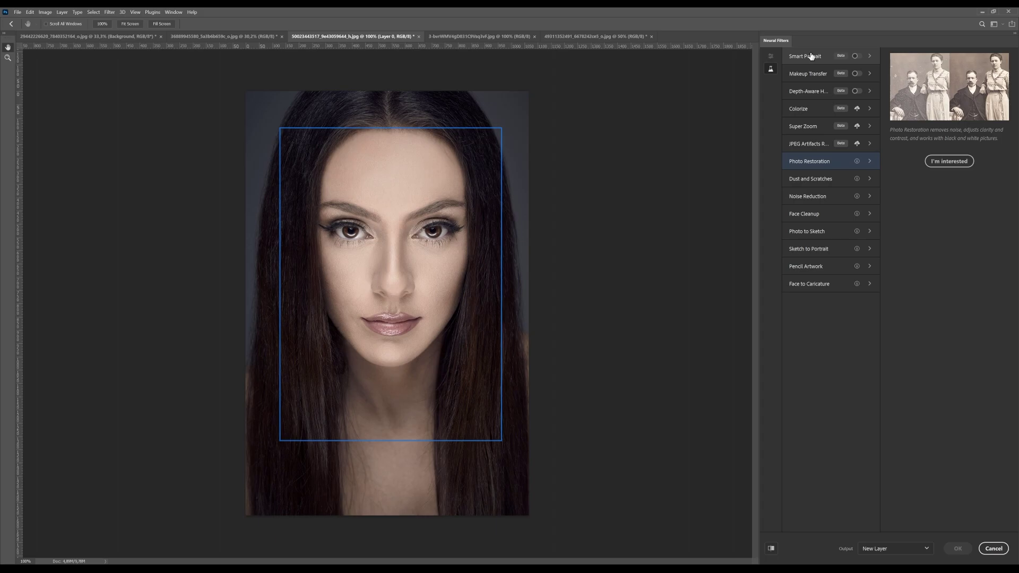
mouse_move(814, 60)
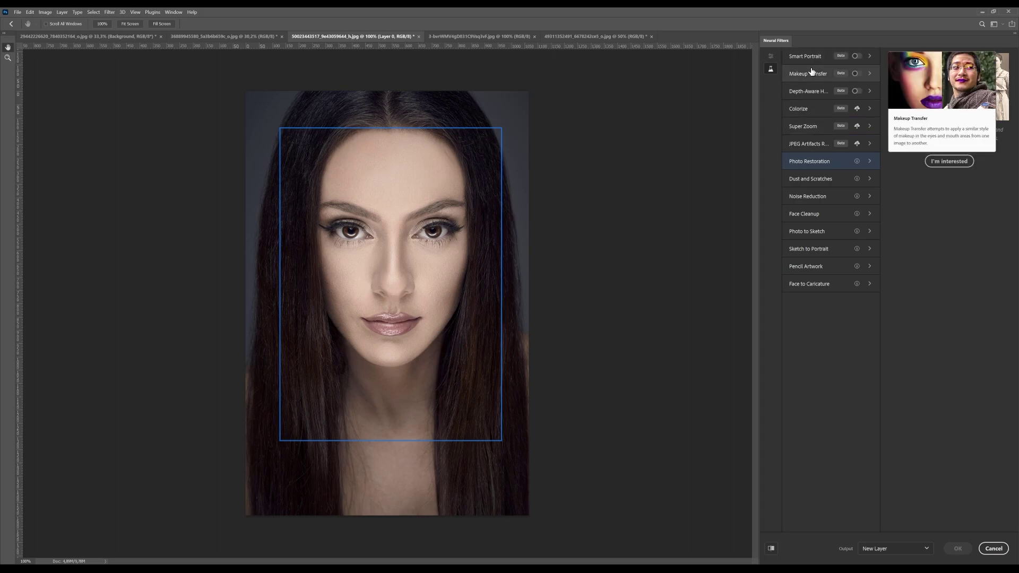
mouse_move(814, 117)
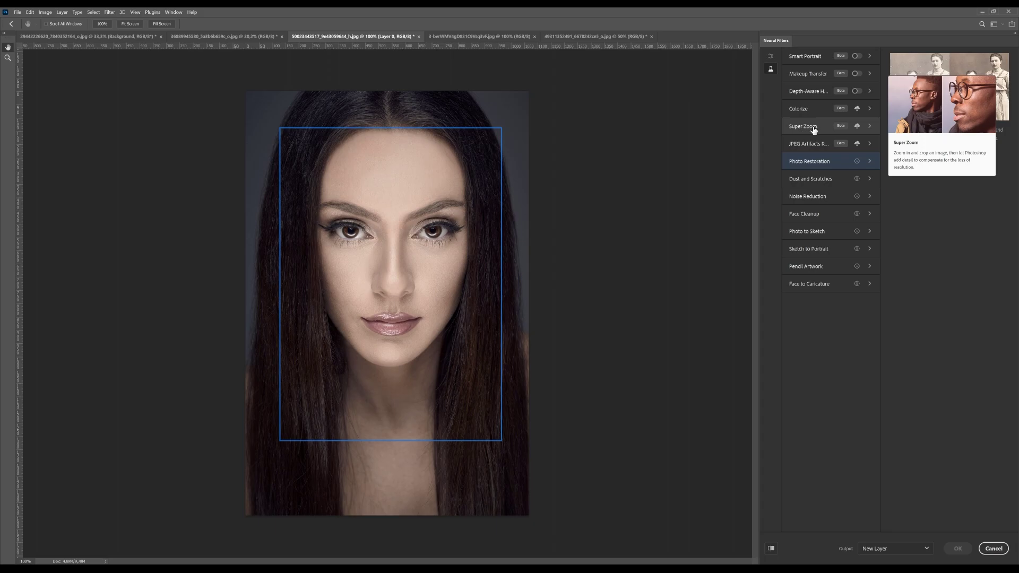
mouse_move(814, 147)
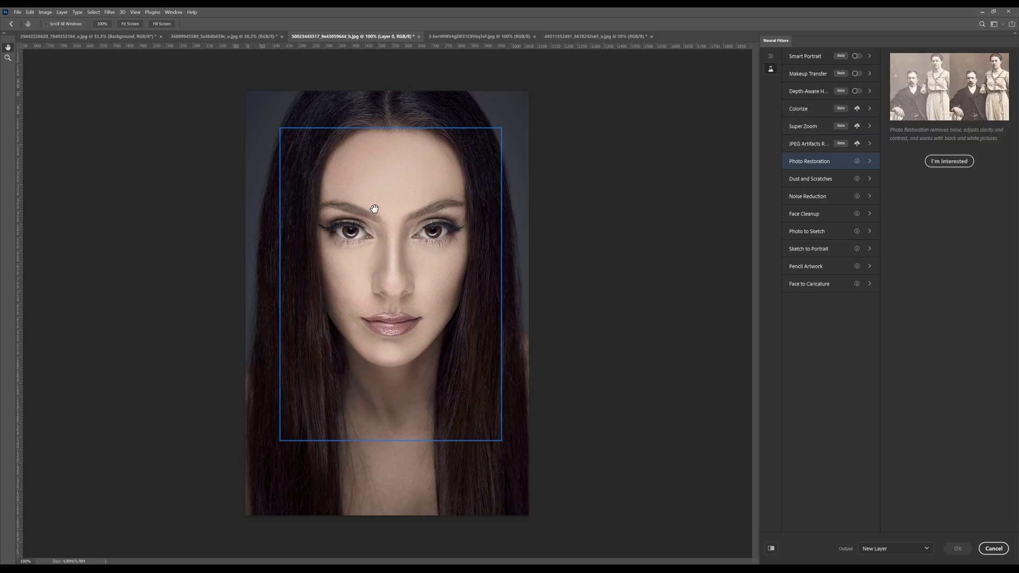
- Enable the Smart Portrait beta filter and try Happiness at 18 and at -28 on the portrait
click(818, 60)
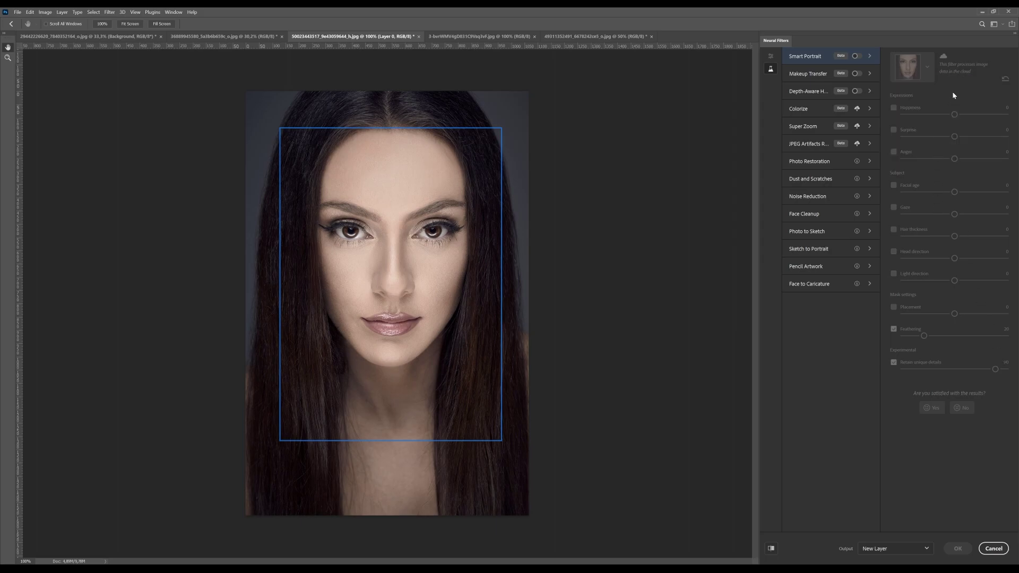
click(856, 57)
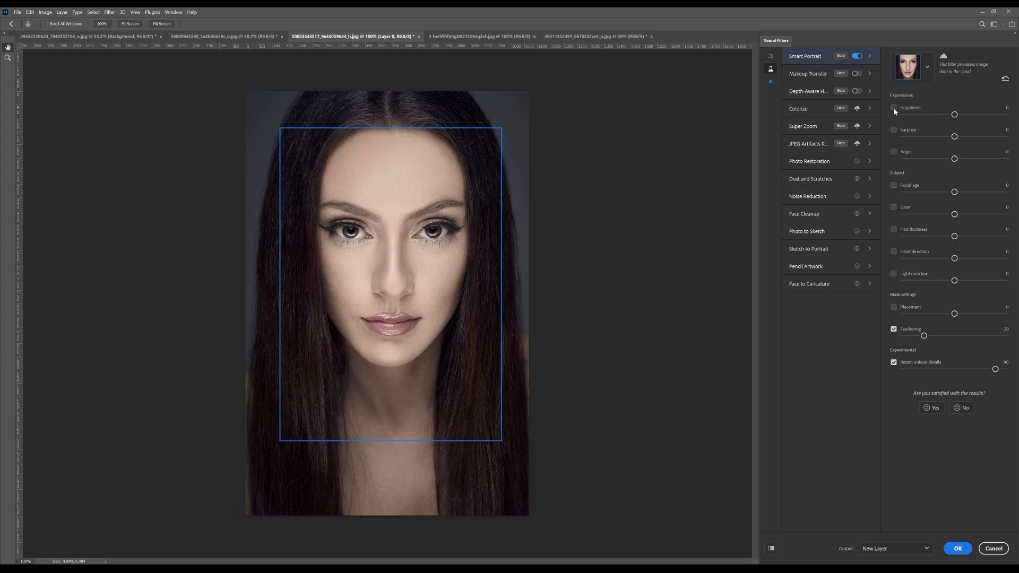
drag(954, 114, 974, 115)
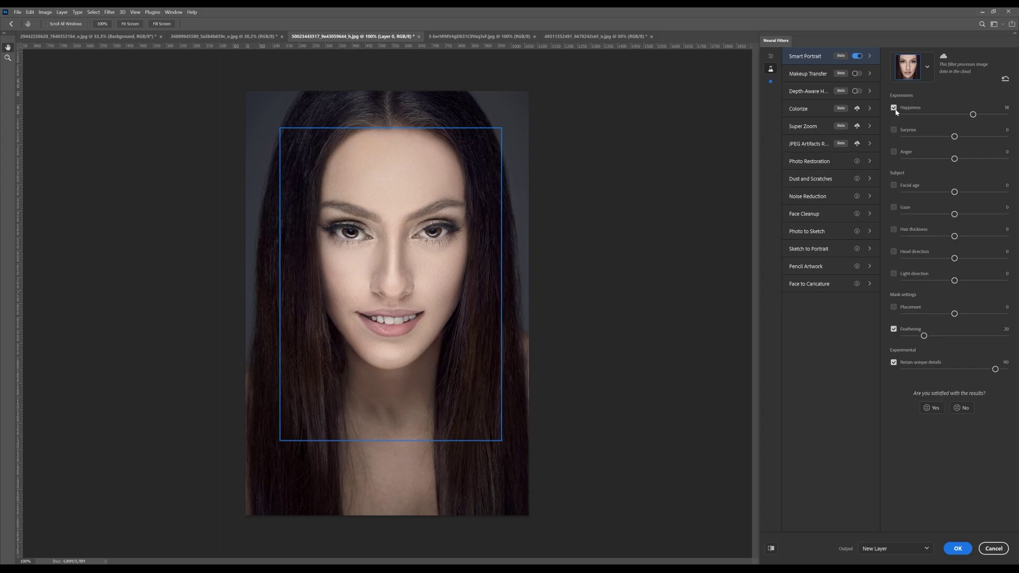
click(924, 114)
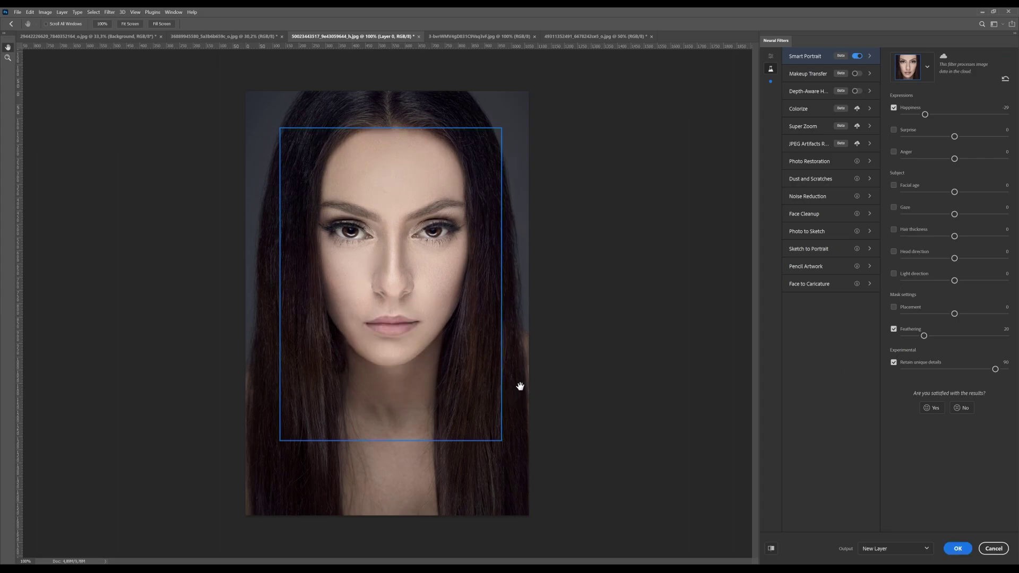
- Compare the Happiness effect with the original portrait in the preview, and turn Happiness off
click(772, 548)
click(771, 549)
click(772, 549)
click(772, 549)
click(894, 107)
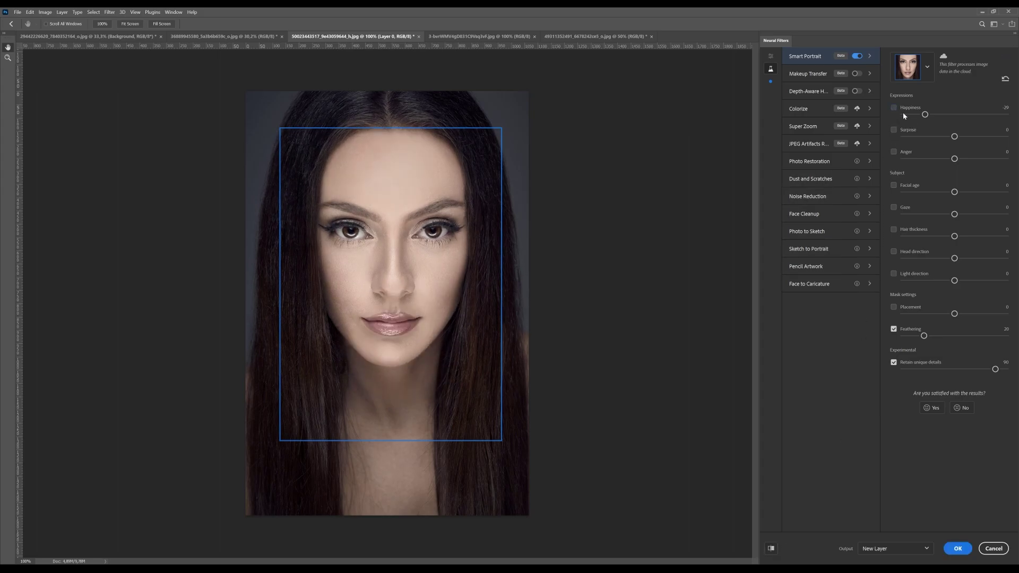
- Try Anger at 19 and at -21, compare the preview with the original, and turn Anger off
click(895, 152)
drag(963, 164, 977, 163)
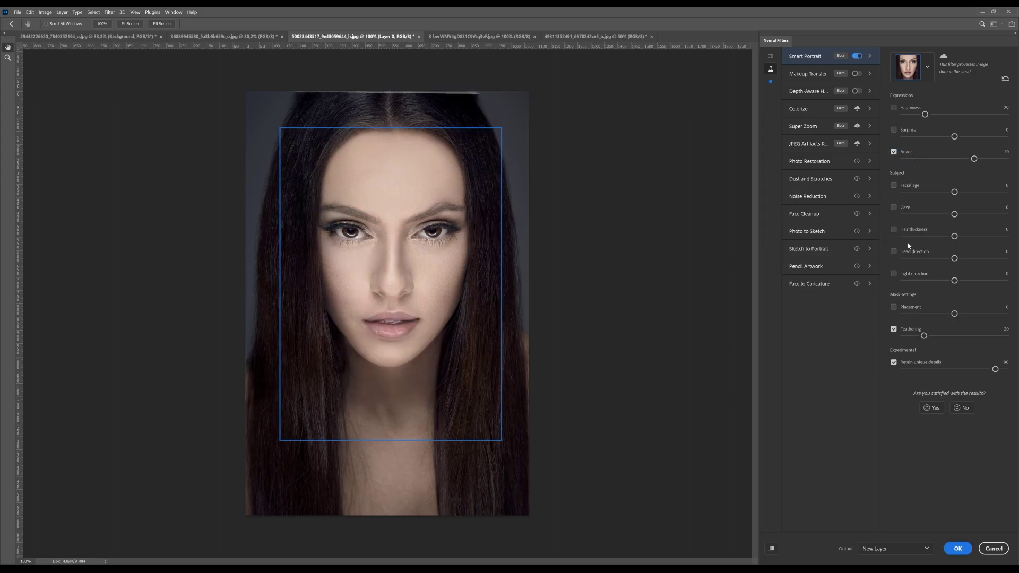
click(933, 158)
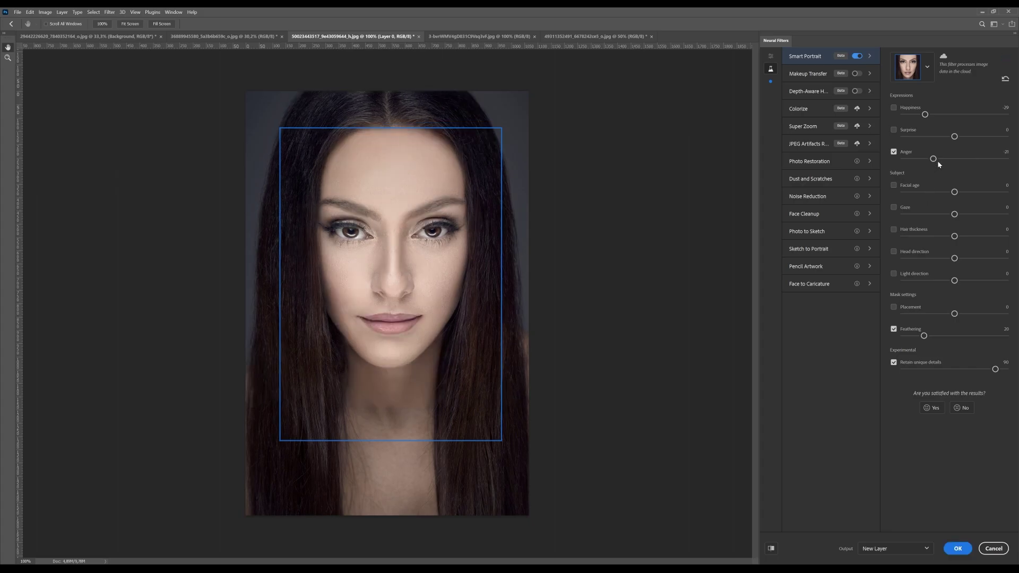
click(773, 549)
click(774, 550)
click(894, 152)
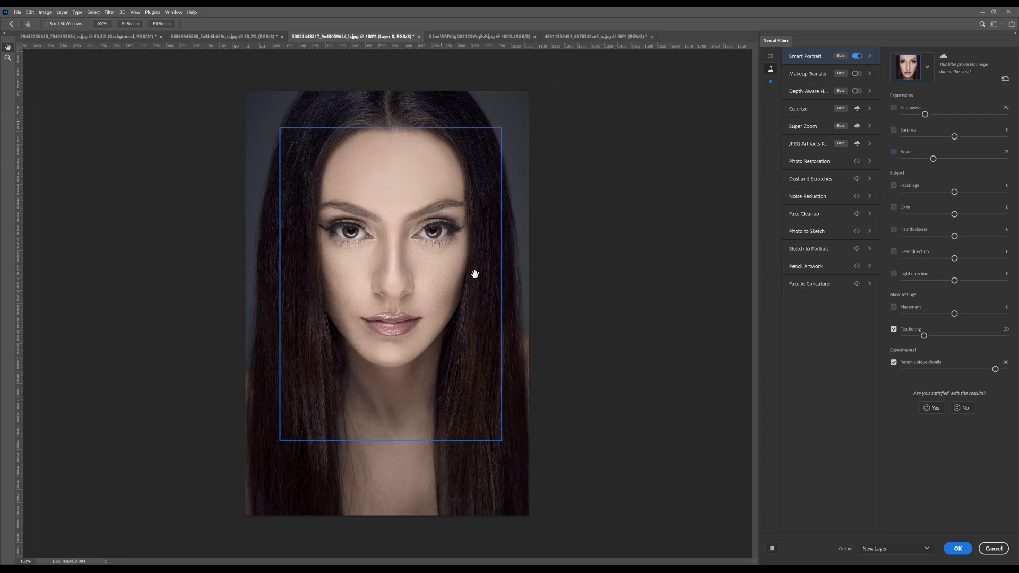
- Try making the face older and younger with Facial age, compare the preview with the original, and turn Facial age off
click(895, 185)
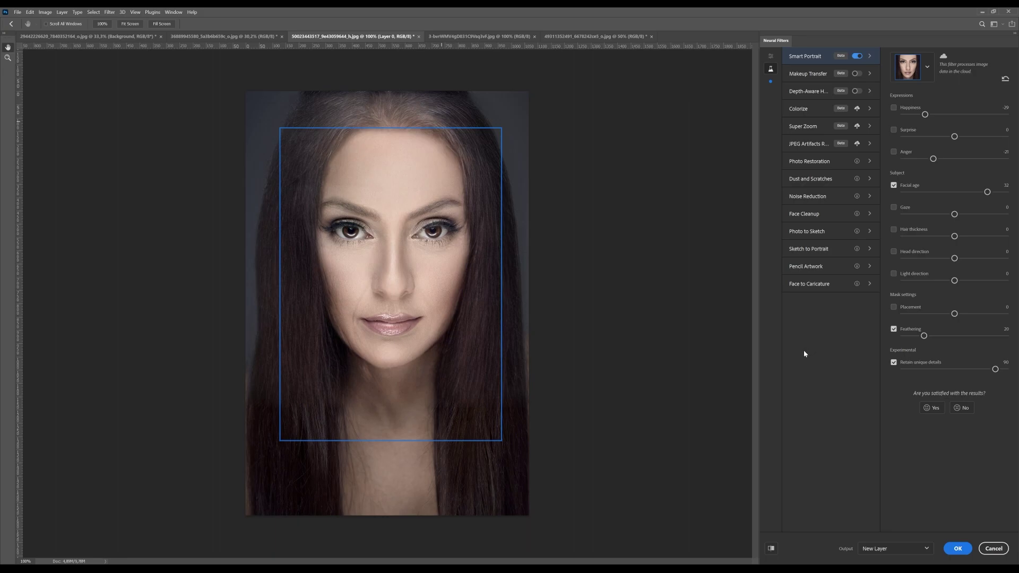
click(925, 192)
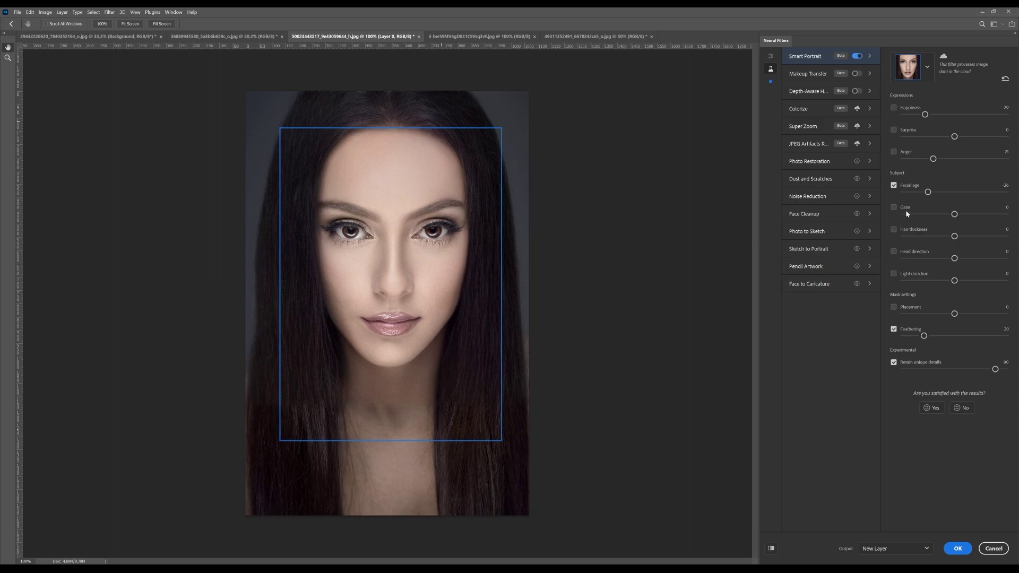
click(850, 196)
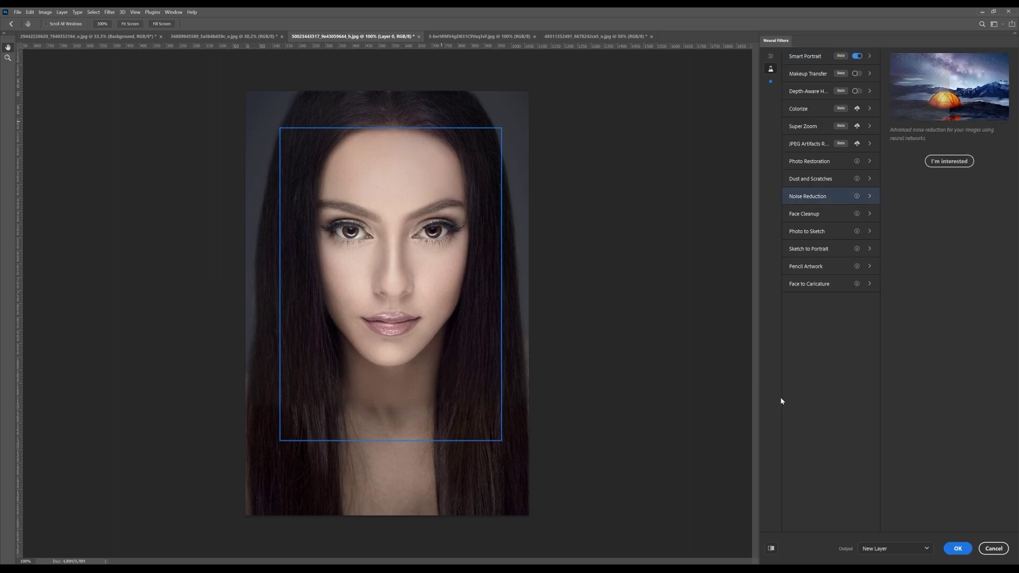
click(772, 548)
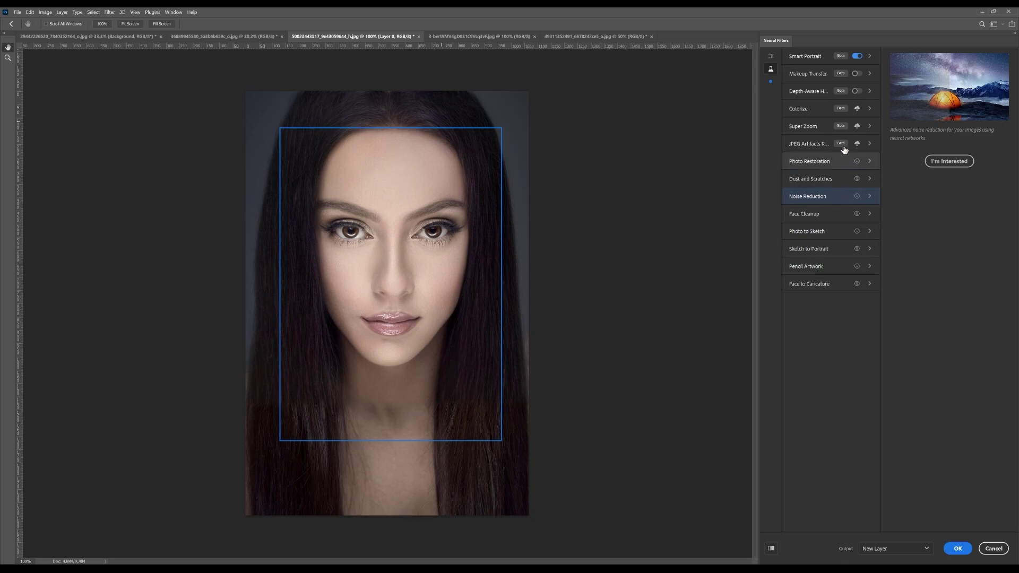
click(821, 58)
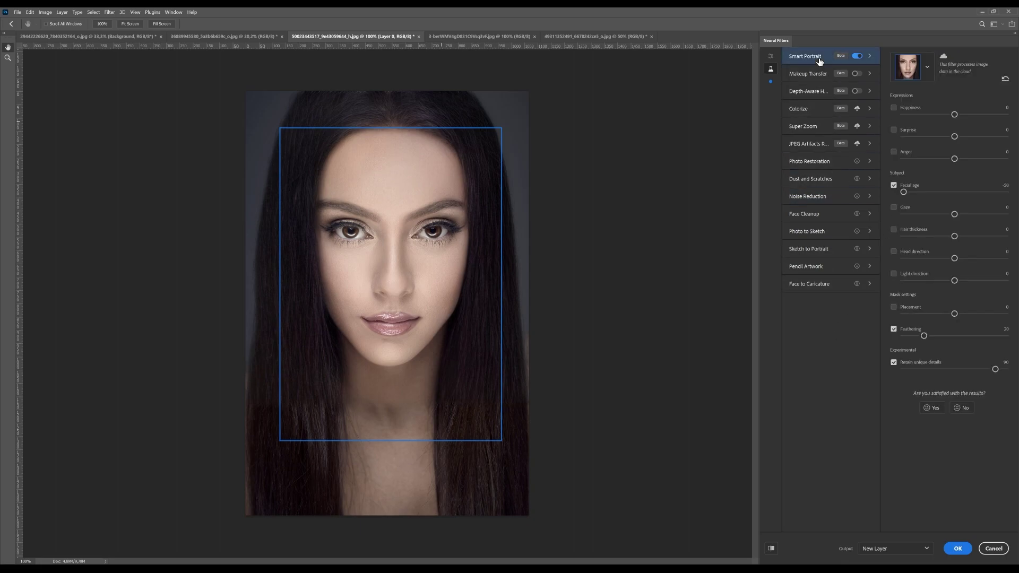
click(894, 185)
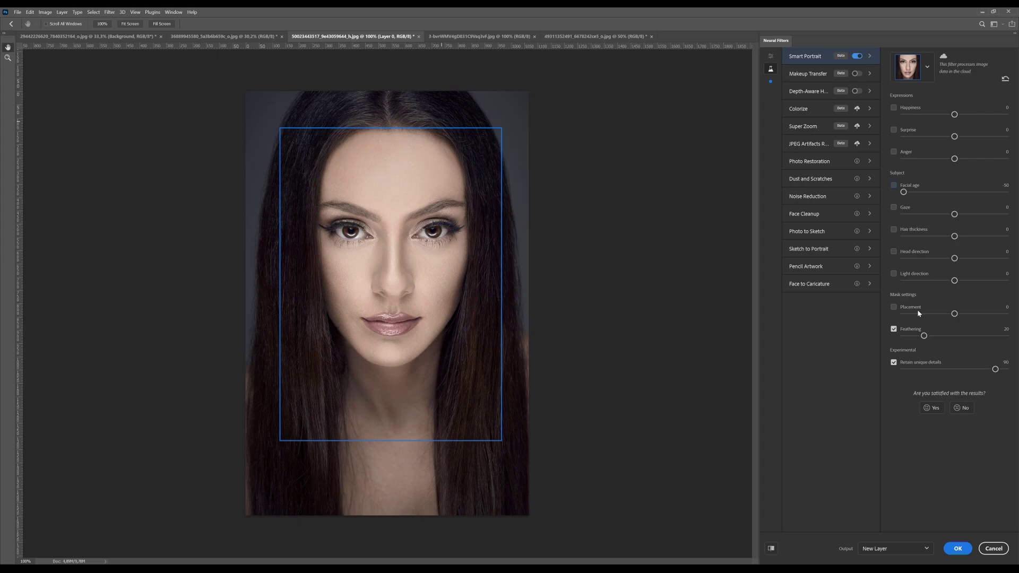
- Set Smart Portrait's Light direction to -27 and apply the filter to a new layer
click(986, 280)
click(927, 281)
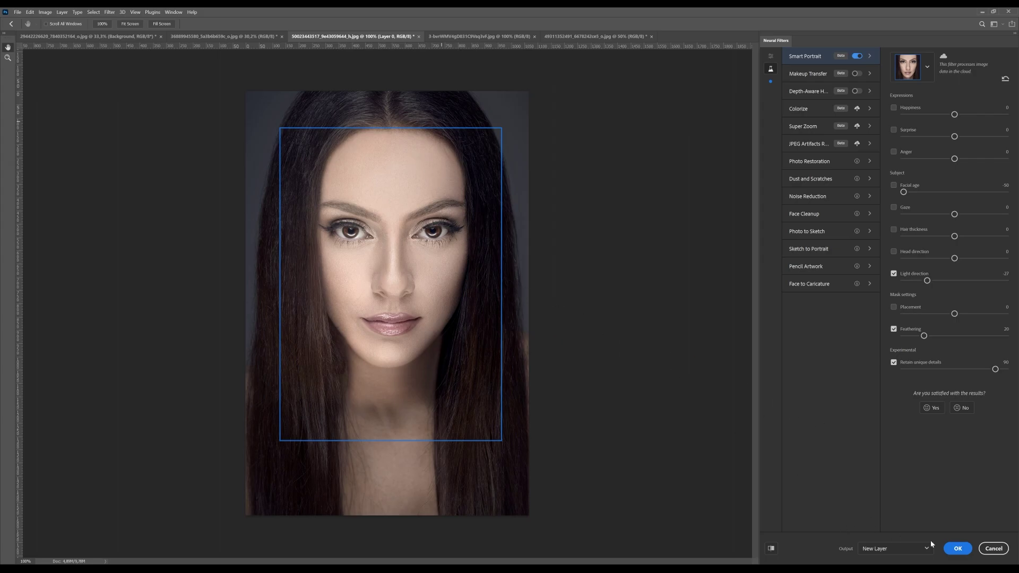
click(958, 550)
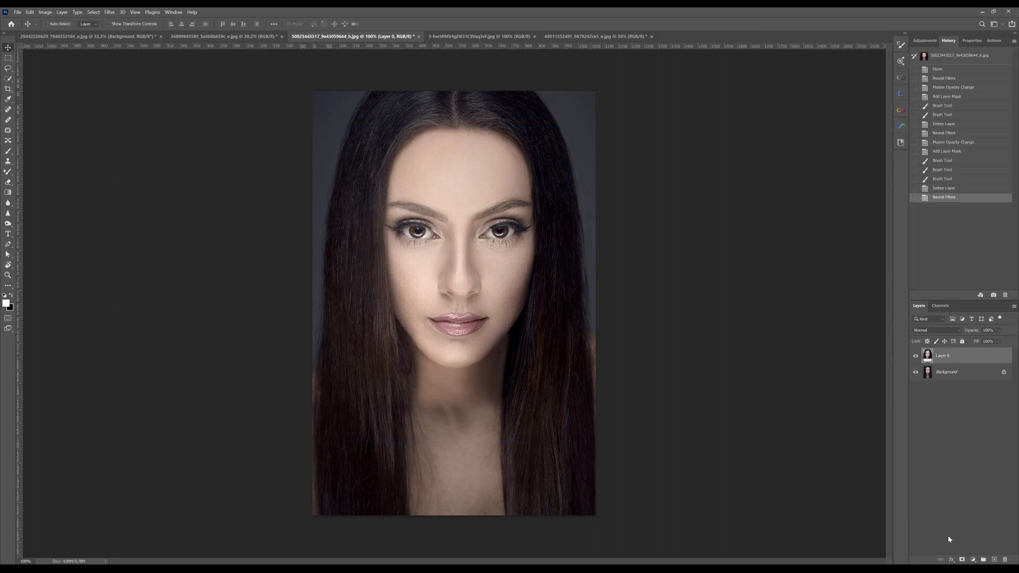
- Compare the filtered layer with the original portrait and add a layer mask to it
click(916, 356)
click(915, 356)
click(962, 560)
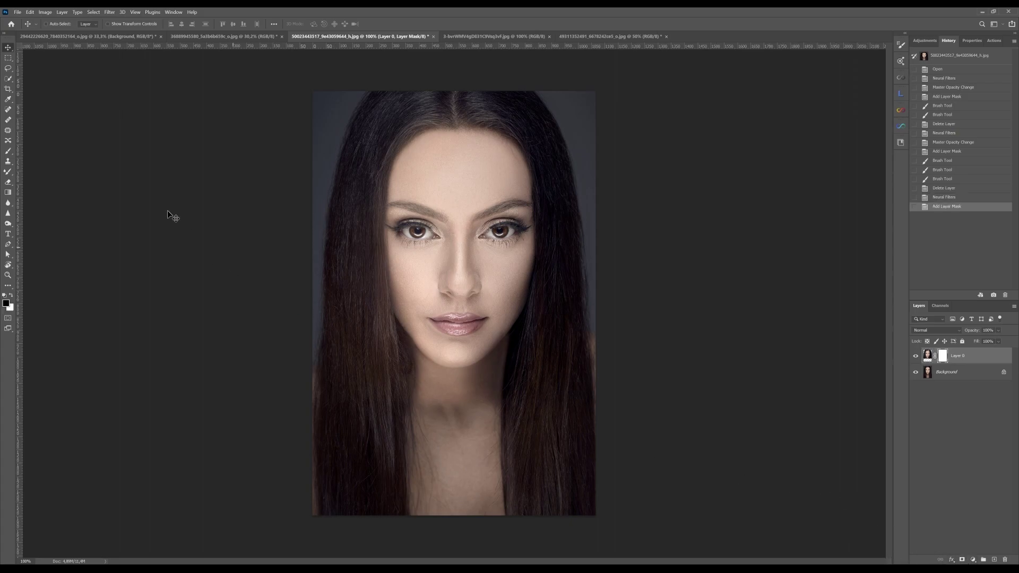
- Brush on the filtered layer's mask with a smaller brush to hide the lighting effect over the hair on both sides
click(8, 151)
key(bracketleft)
key(bracketleft)
key(bracketleft)
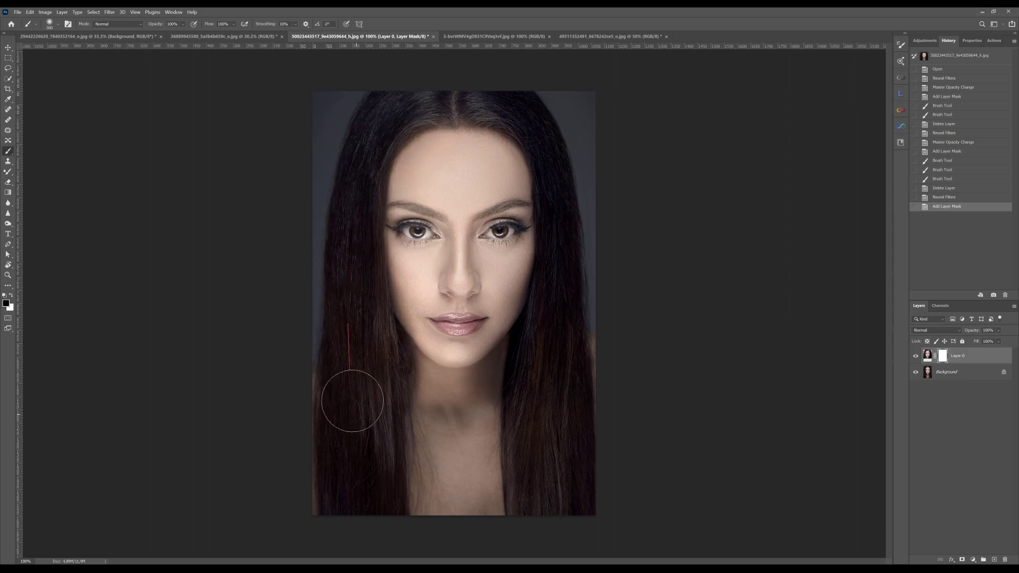
click(563, 356)
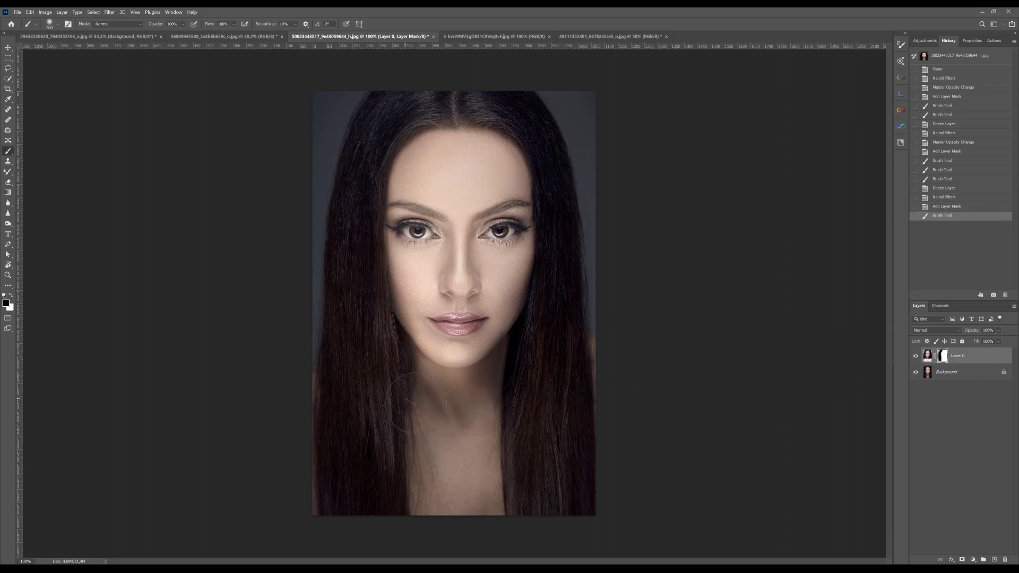
drag(466, 439, 494, 451)
- Toggle the masked filter layer's visibility to compare the portrait with and without the relighting
click(916, 356)
click(916, 357)
click(928, 356)
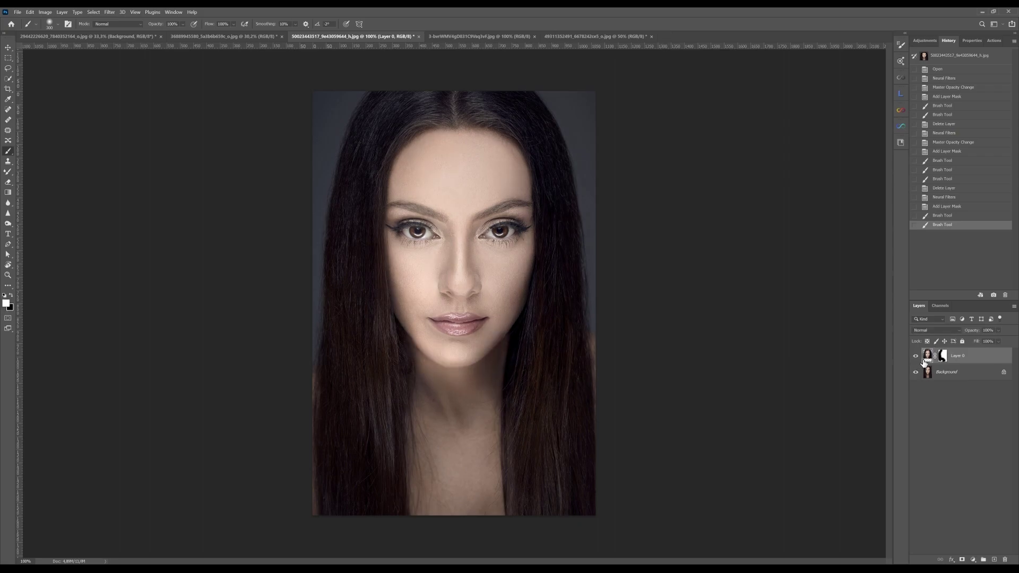
click(916, 359)
click(913, 360)
click(915, 359)
click(915, 360)
- Duplicate the masked filter layer, and delete both copies so only the background layer remains
drag(967, 363, 991, 560)
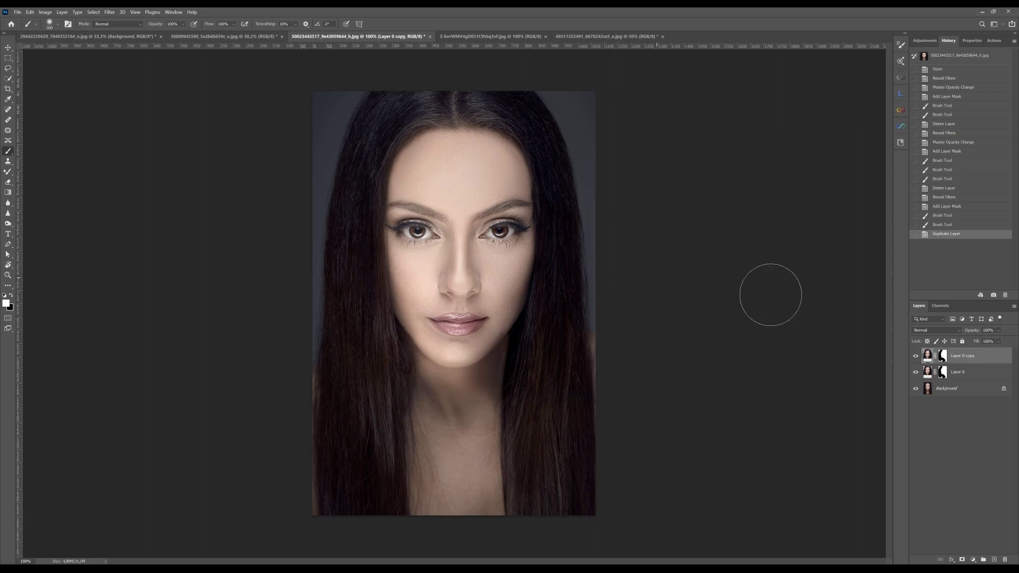
shift+click(980, 373)
drag(979, 374, 1005, 560)
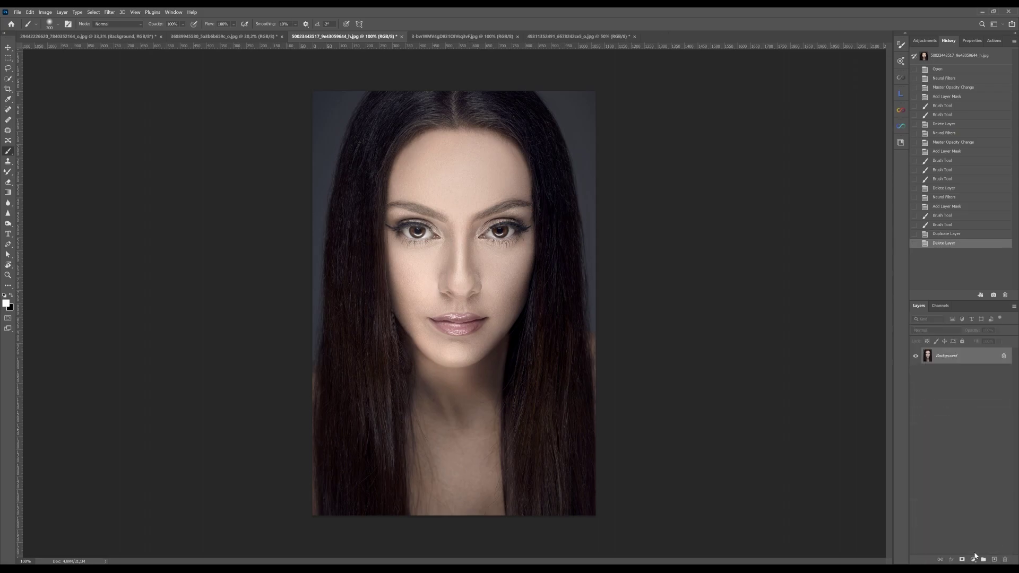
- Switch to the Move tool and reopen Neural Filters on the original portrait, showing the beta filters
key(v)
click(109, 11)
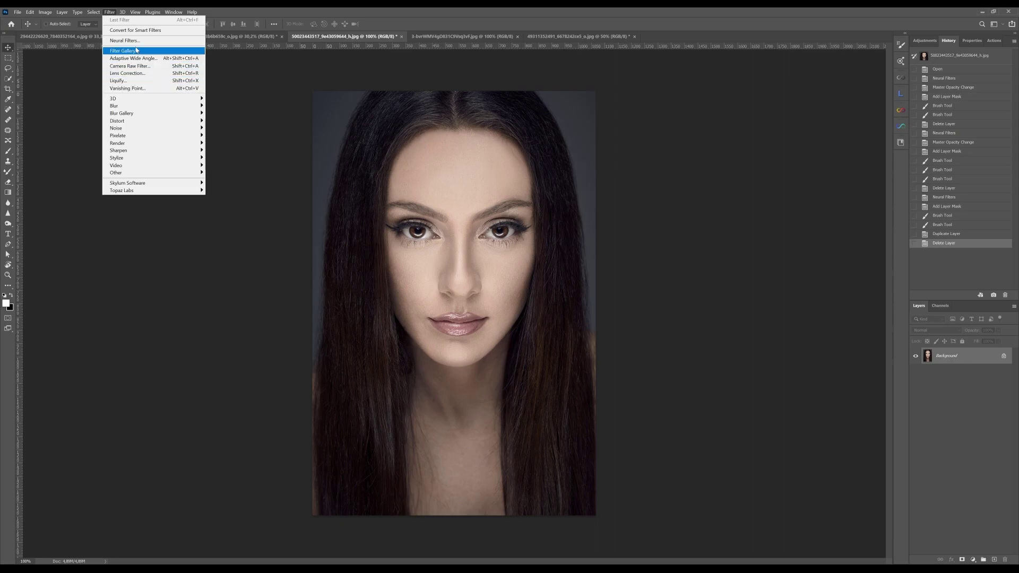
click(126, 40)
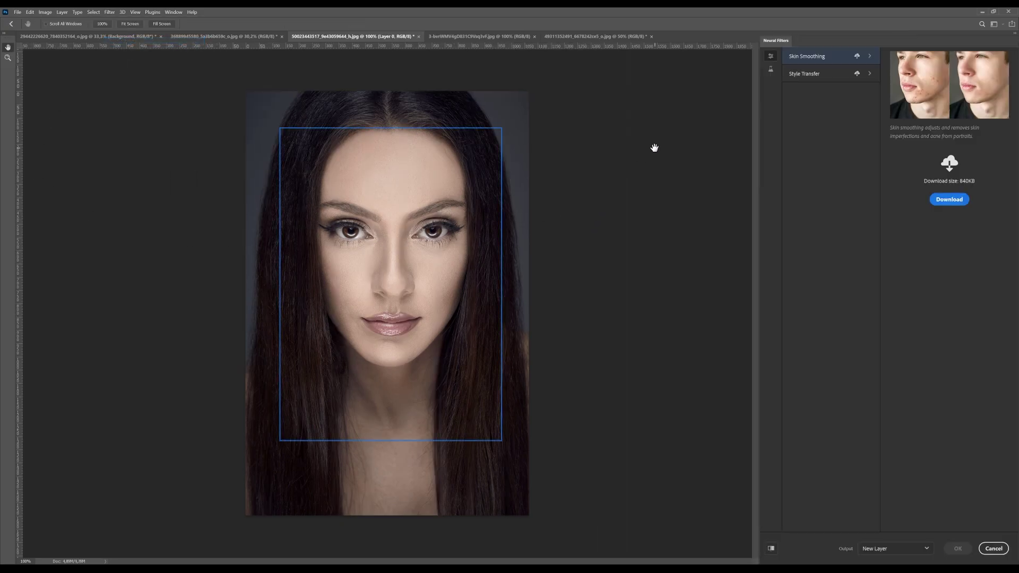
click(771, 68)
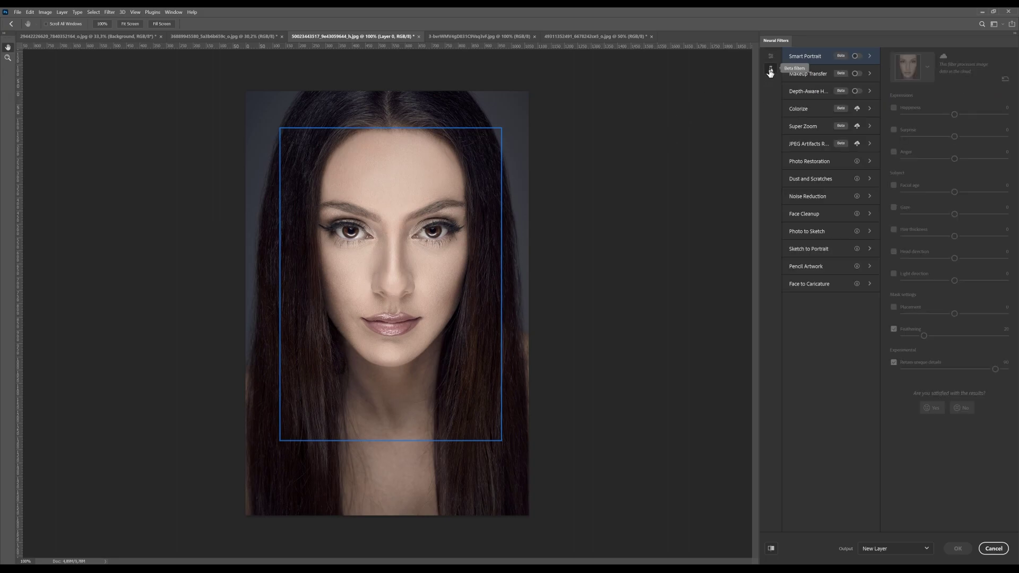
- Enable the Makeup Transfer filter with the red-lipstick portrait 3-bvrWMV4gD831C9Vsq3vF.jpg as the reference image
click(811, 78)
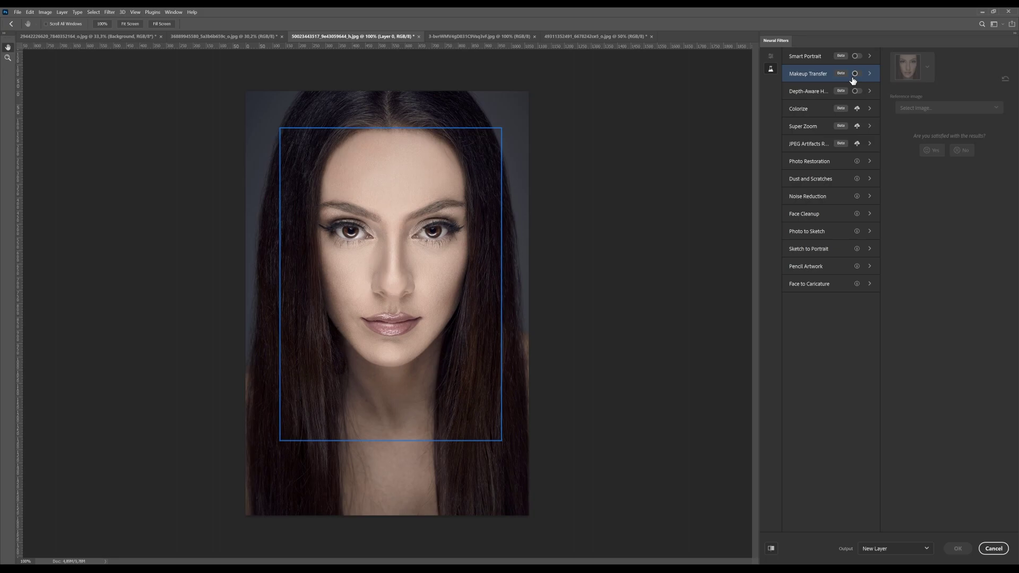
click(856, 74)
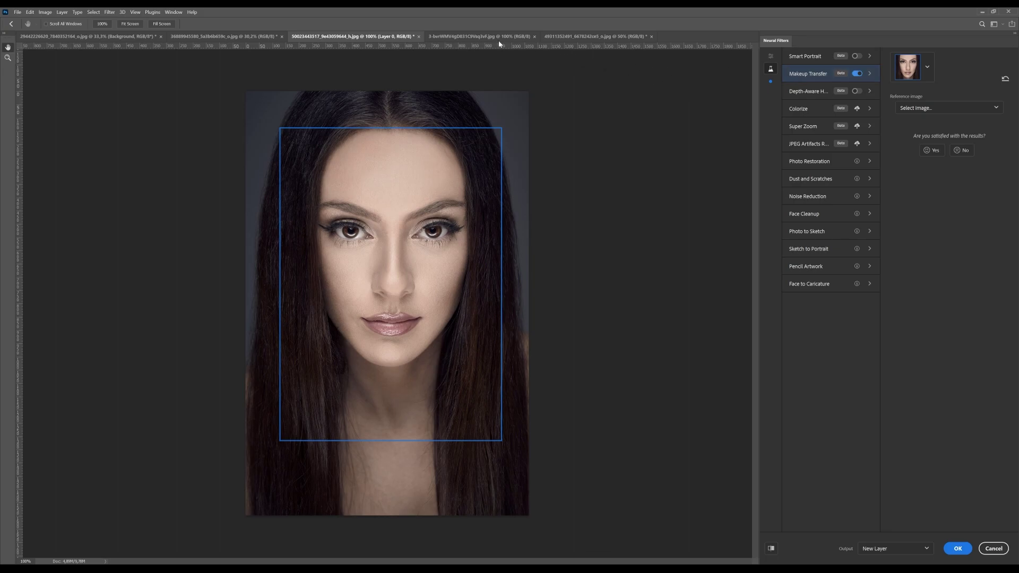
click(922, 107)
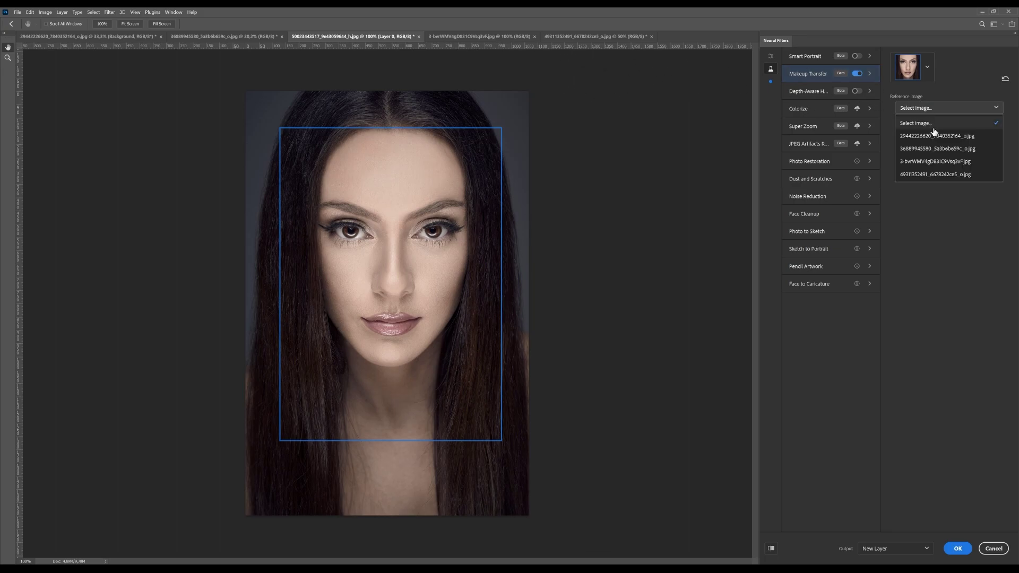
click(933, 161)
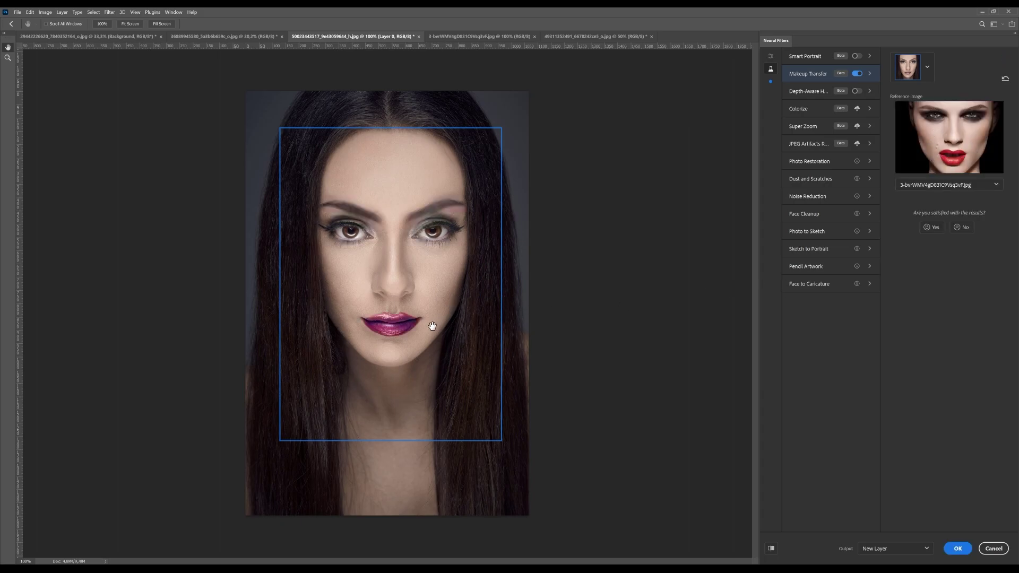
- Compare the portrait with and without the Makeup Transfer preview and apply the filter result as a new layer
click(772, 548)
click(772, 548)
click(771, 549)
click(771, 549)
click(957, 549)
click(957, 549)
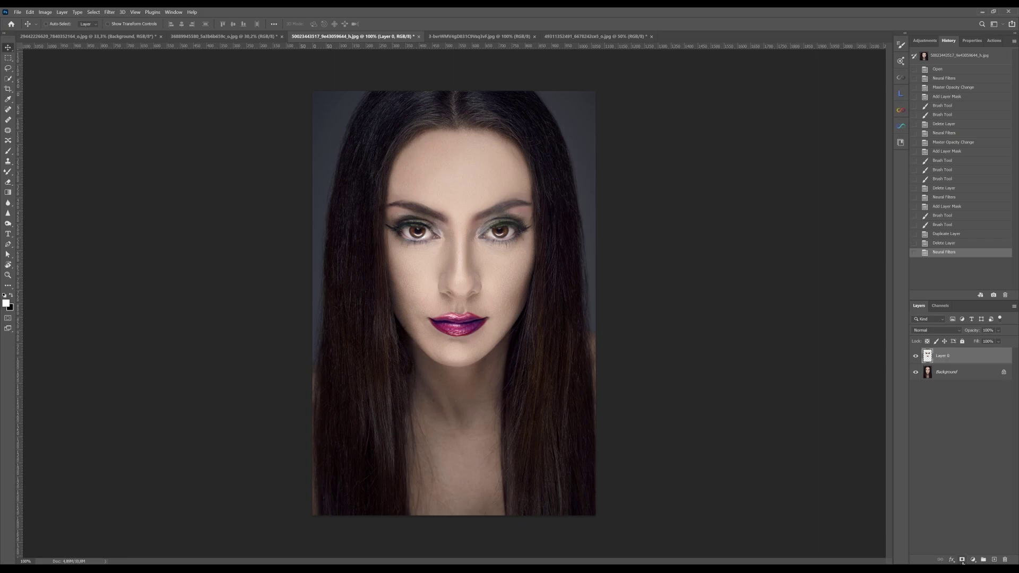
- Hide and restore the background layer to inspect the transferred makeup, and add a layer mask to the makeup layer
click(917, 373)
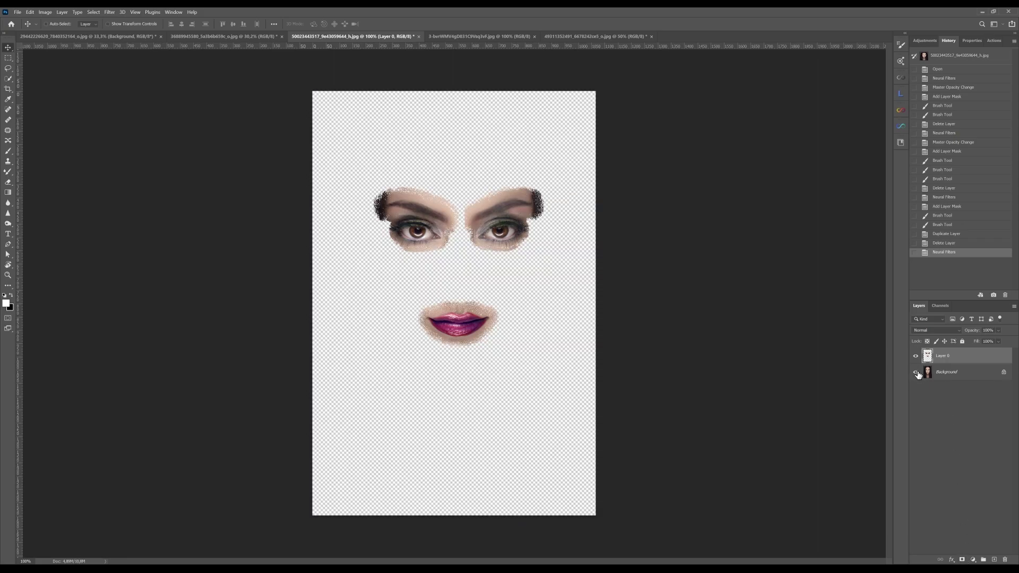
click(916, 373)
click(962, 560)
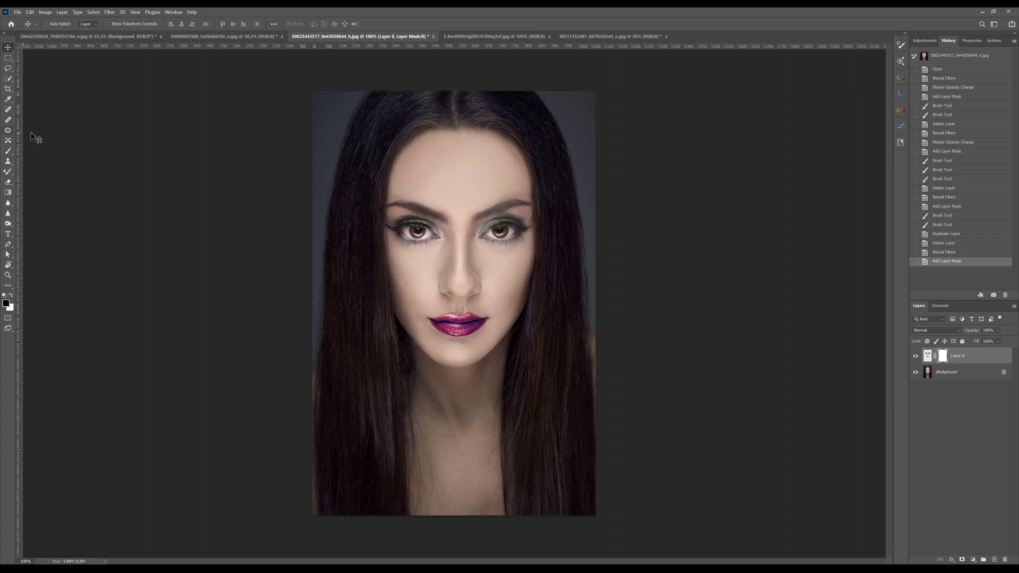
- Paint black on the makeup layer's mask with the Brush tool over the lips and, using a smaller brush, over both eyebrows
click(8, 151)
mouse_move(431, 321)
mouse_down()
mouse_move(407, 329)
mouse_move(419, 348)
mouse_move(434, 345)
mouse_up()
key(bracketleft)
key(bracketleft)
key(bracketleft)
key(bracketleft)
key(bracketleft)
key(bracketleft)
key(bracketleft)
key(bracketleft)
key(bracketleft)
key(bracketleft)
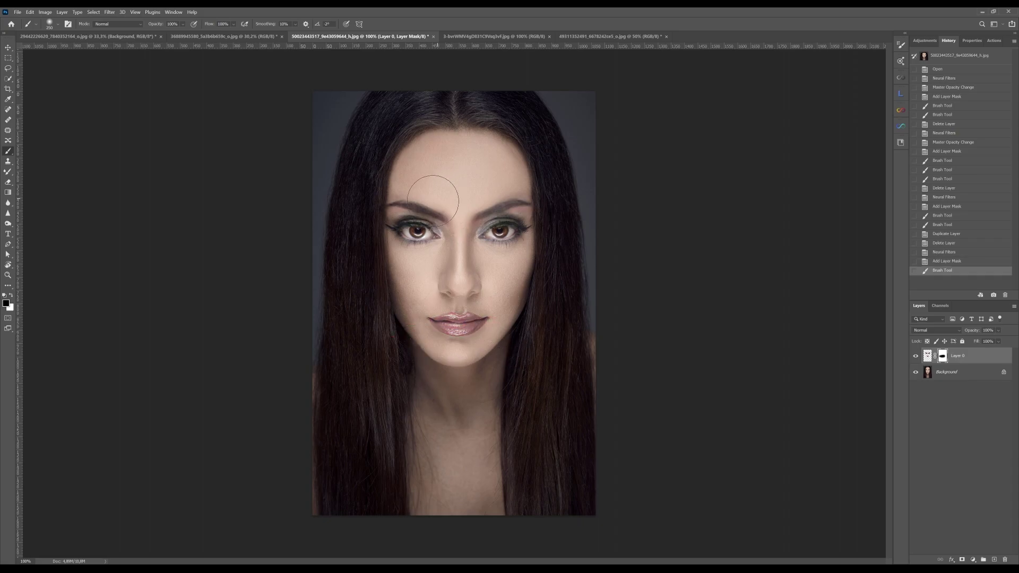
mouse_move(390, 209)
mouse_down()
mouse_move(445, 209)
mouse_move(458, 222)
mouse_move(394, 210)
mouse_move(507, 192)
mouse_move(491, 208)
mouse_move(527, 205)
mouse_up()
- Toggle the makeup layer's visibility to judge the effect and lower its opacity to about 76%
click(916, 358)
click(917, 358)
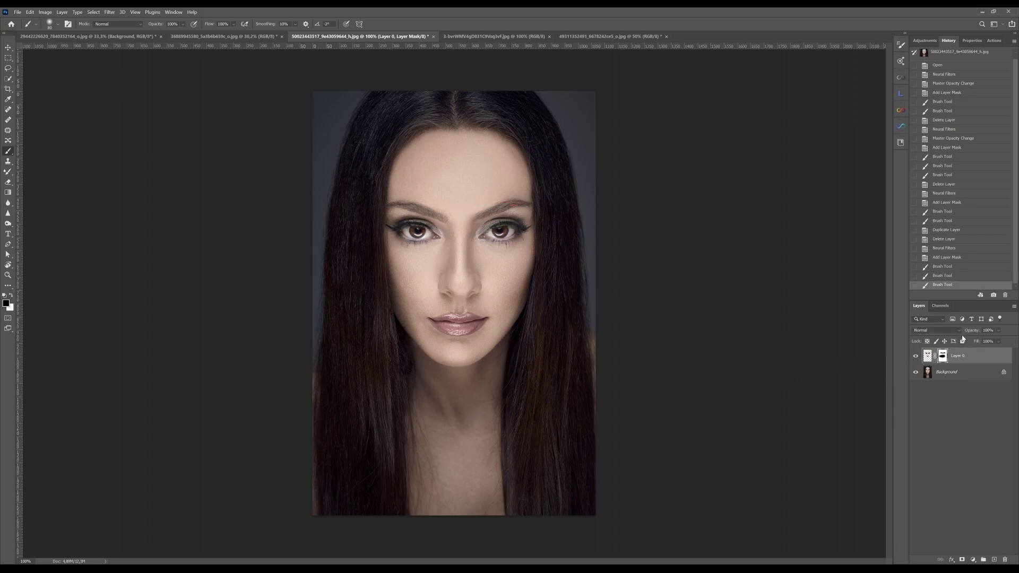
drag(972, 332, 961, 332)
- Compare the portrait with and without the makeup layer, both close up on the eyes and across the whole image
key(ctrl+plus)
key(ctrl+plus)
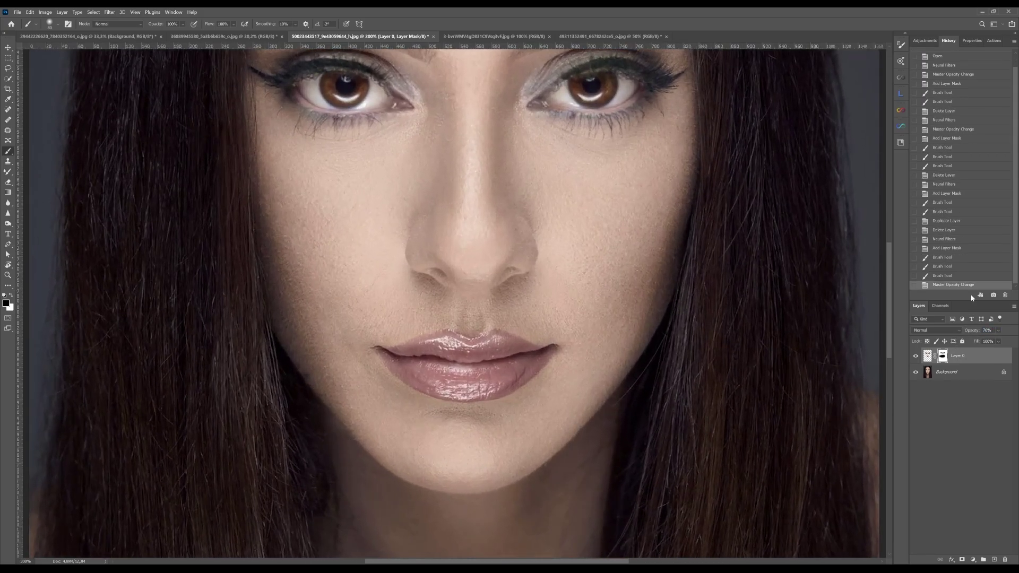
drag(588, 242, 571, 420)
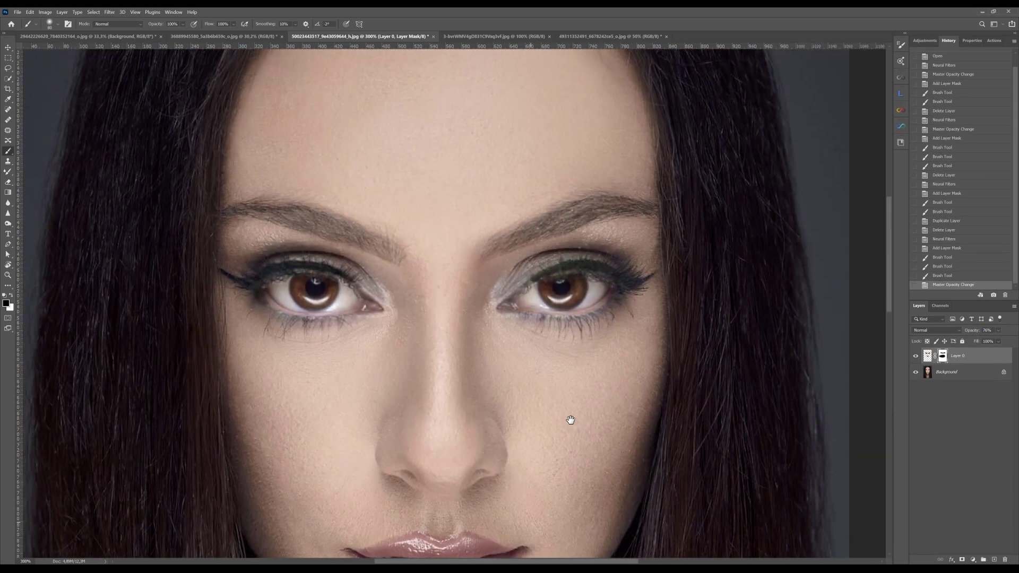
click(916, 356)
click(915, 356)
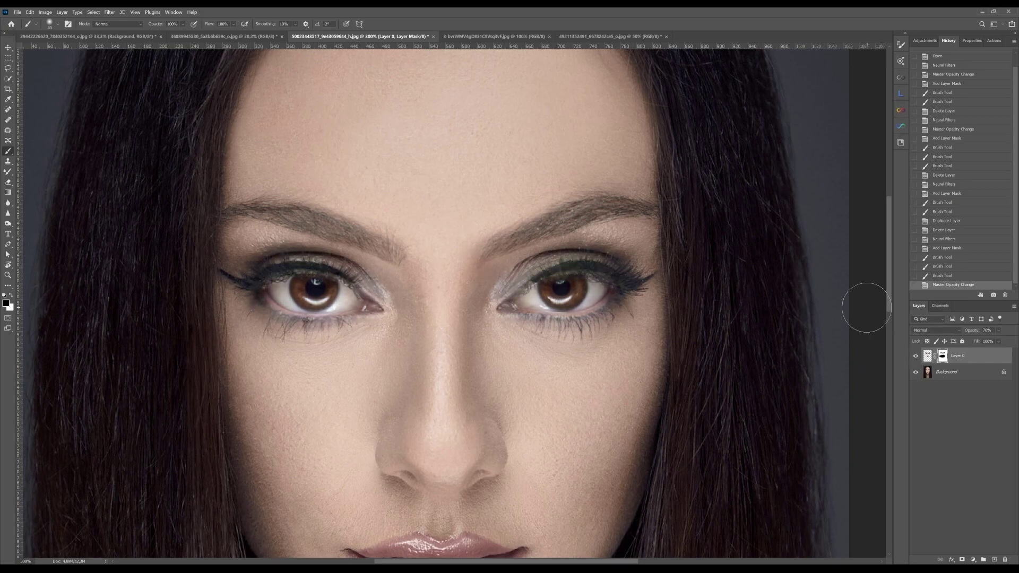
key(ctrl+minus)
key(ctrl+minus)
key(ctrl+minus)
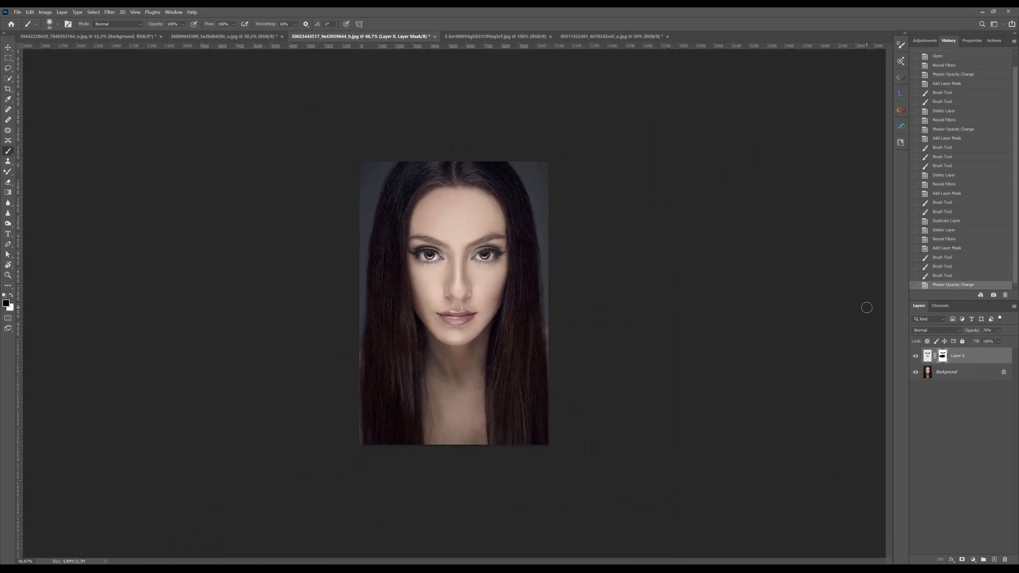
click(916, 357)
click(916, 357)
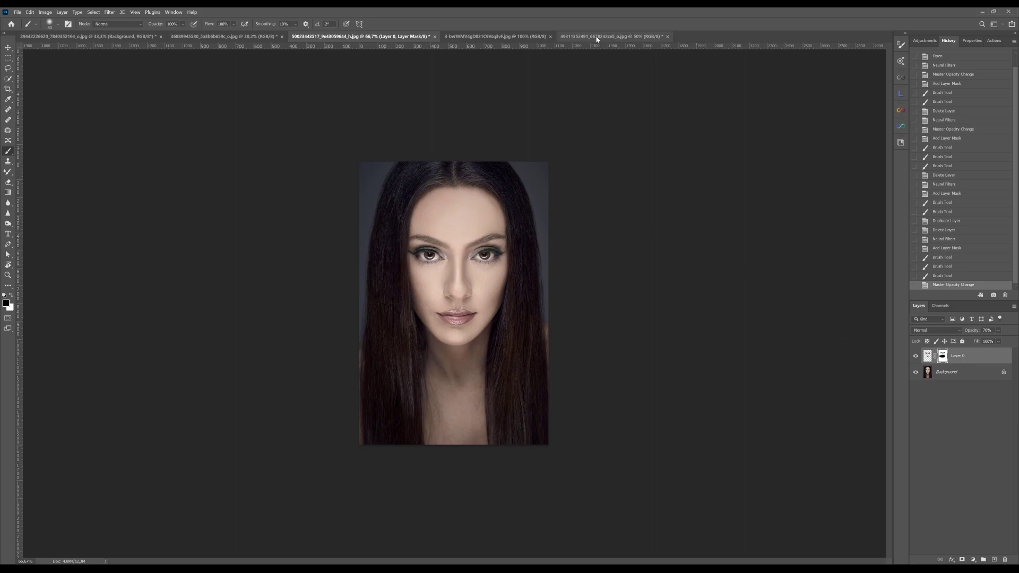
- Switch to the autumn forest photo and open Neural Filters with the Move tool active, showing the beta filters
click(610, 36)
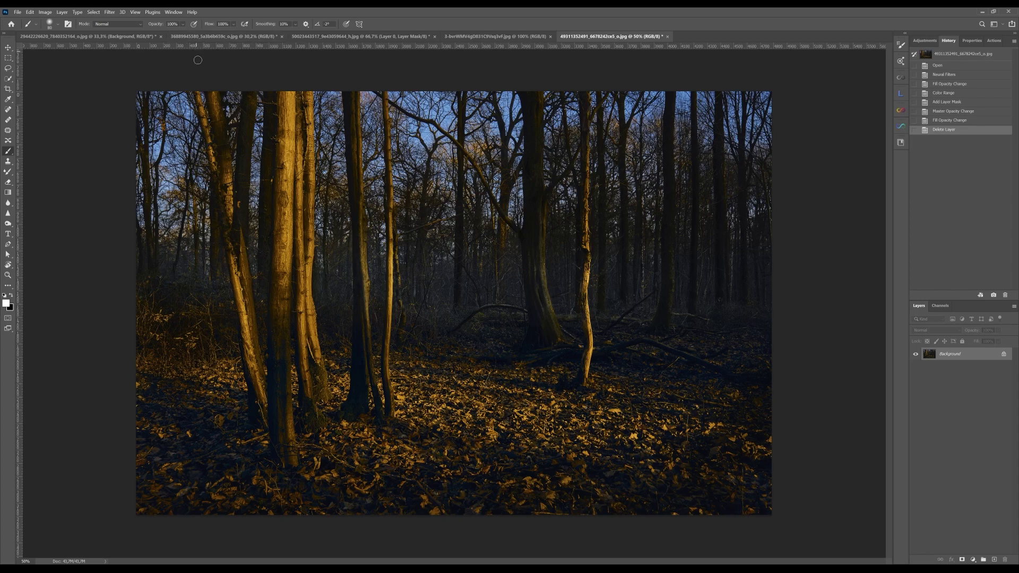
click(8, 47)
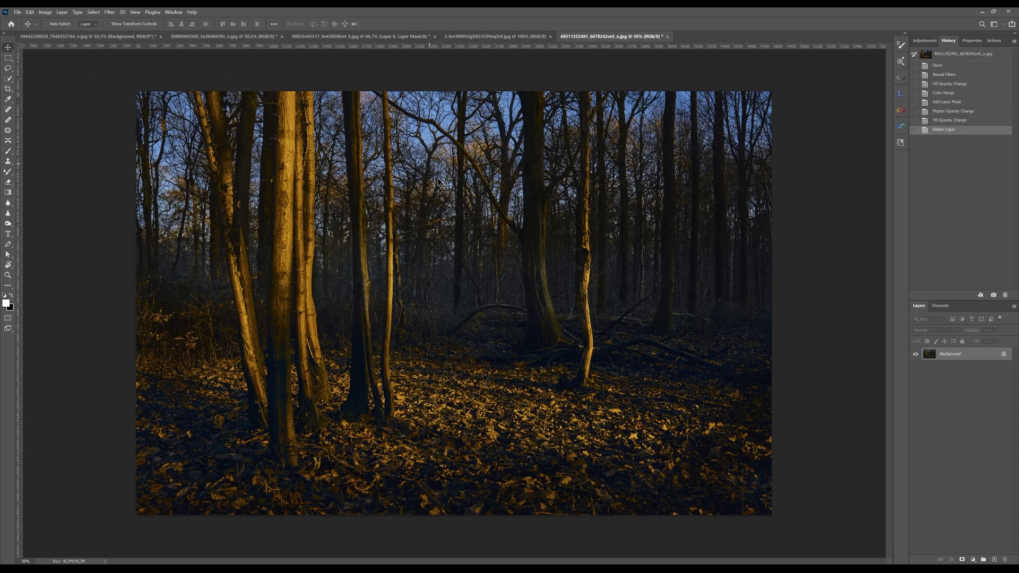
click(110, 11)
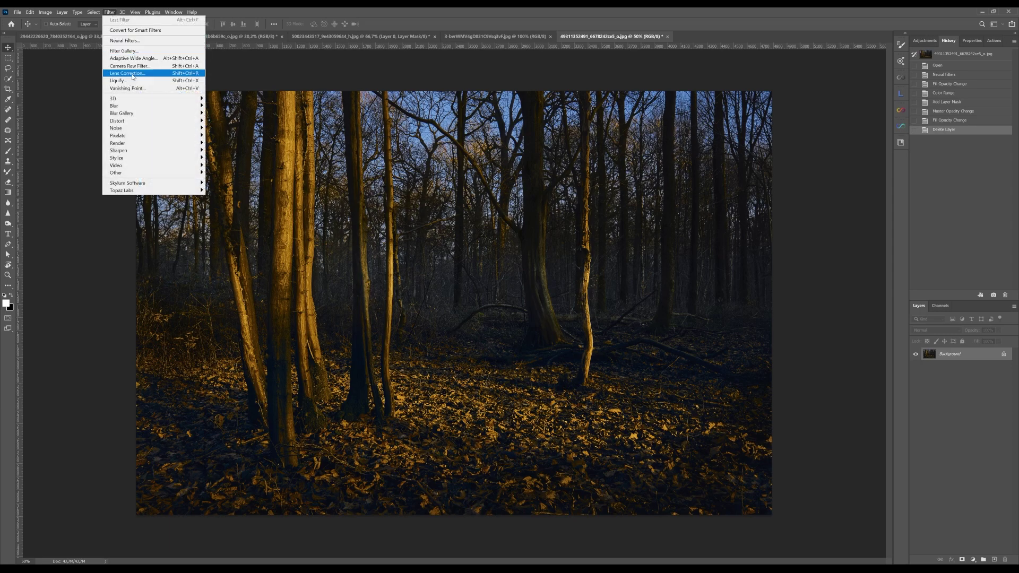
click(133, 41)
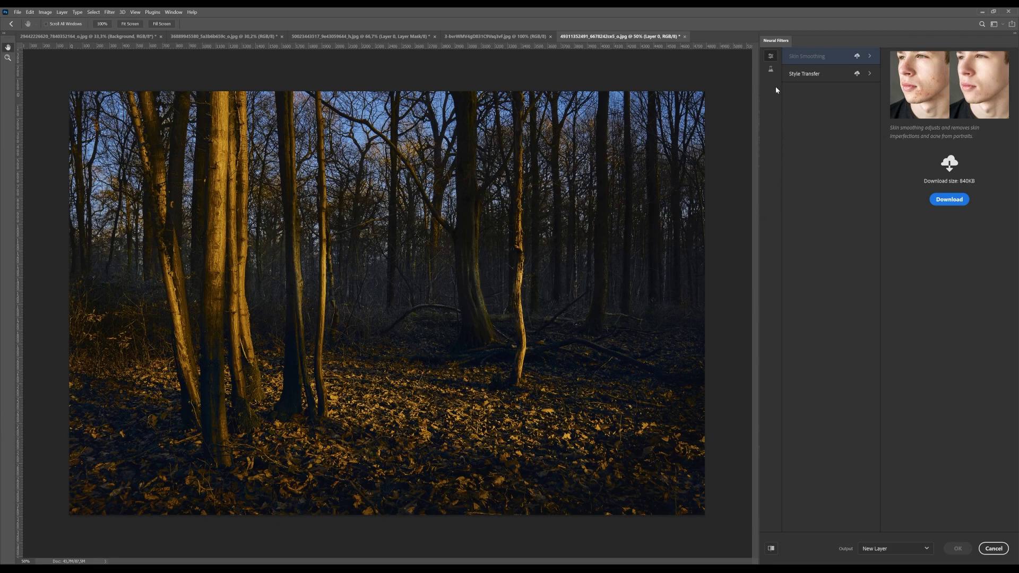
click(772, 71)
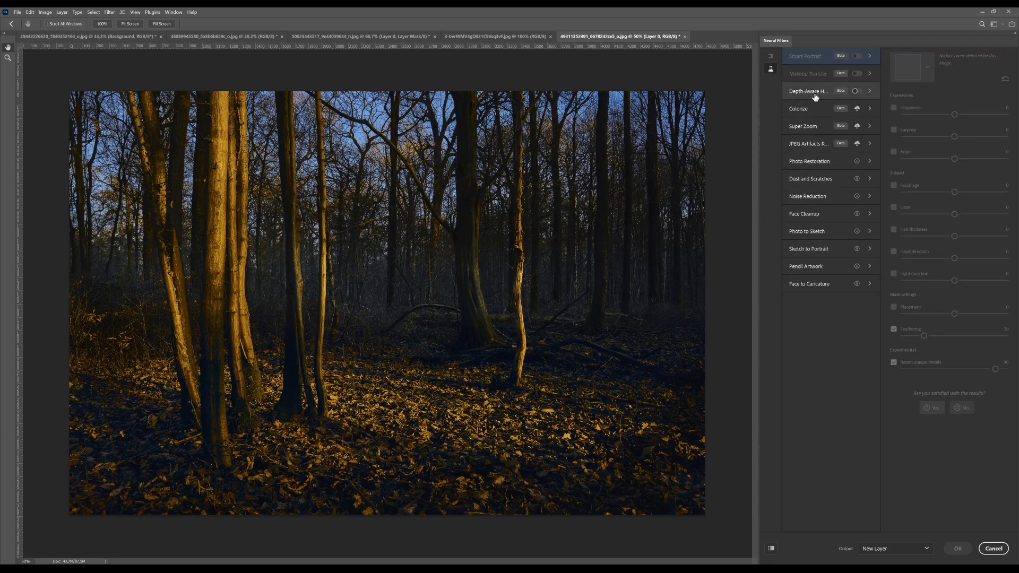
- Enable the Depth-Aware Haze filter, try stronger and weaker haze, and set Haze to 24
mouse_move(818, 96)
click(857, 92)
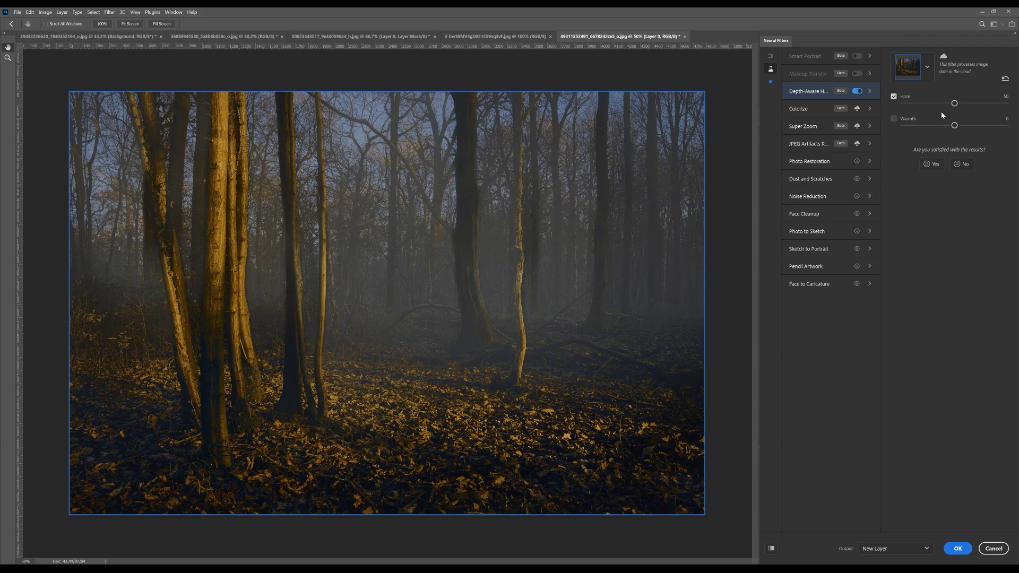
drag(954, 103, 990, 104)
click(924, 104)
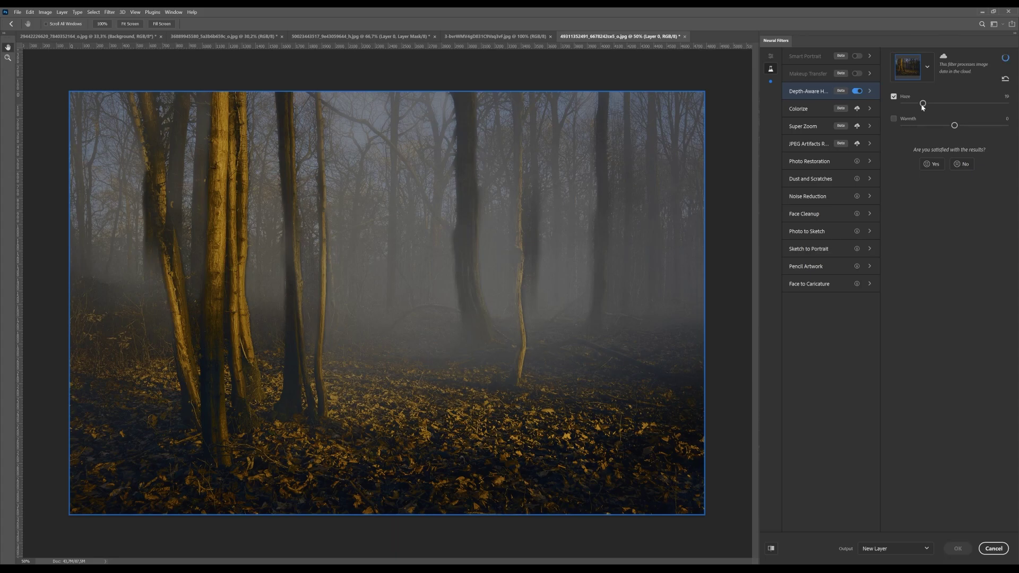
drag(924, 105, 928, 105)
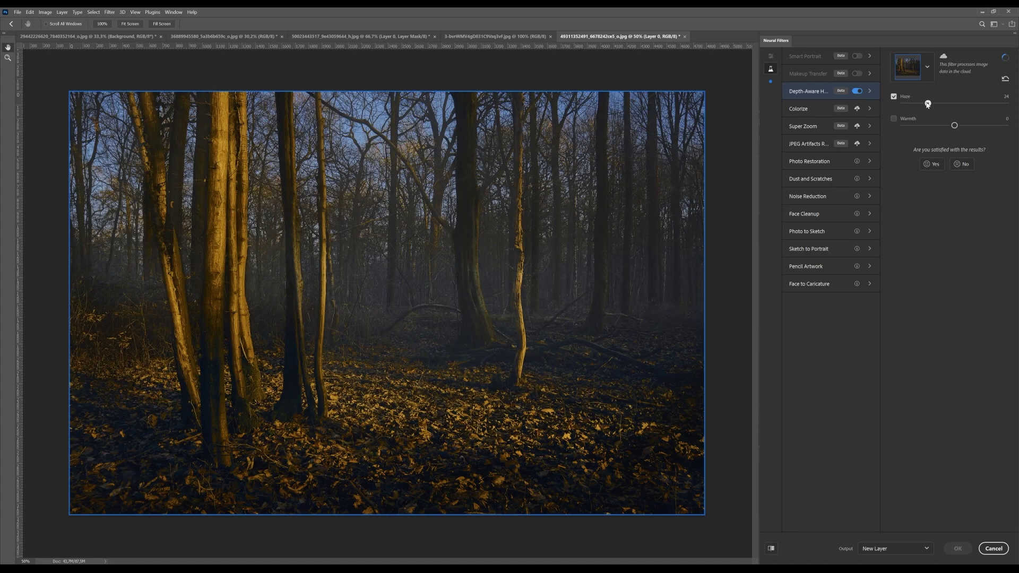
- Enable Warmth with a moderately negative value to cool the haze, and apply the filter as a new layer
click(894, 119)
drag(955, 125, 933, 125)
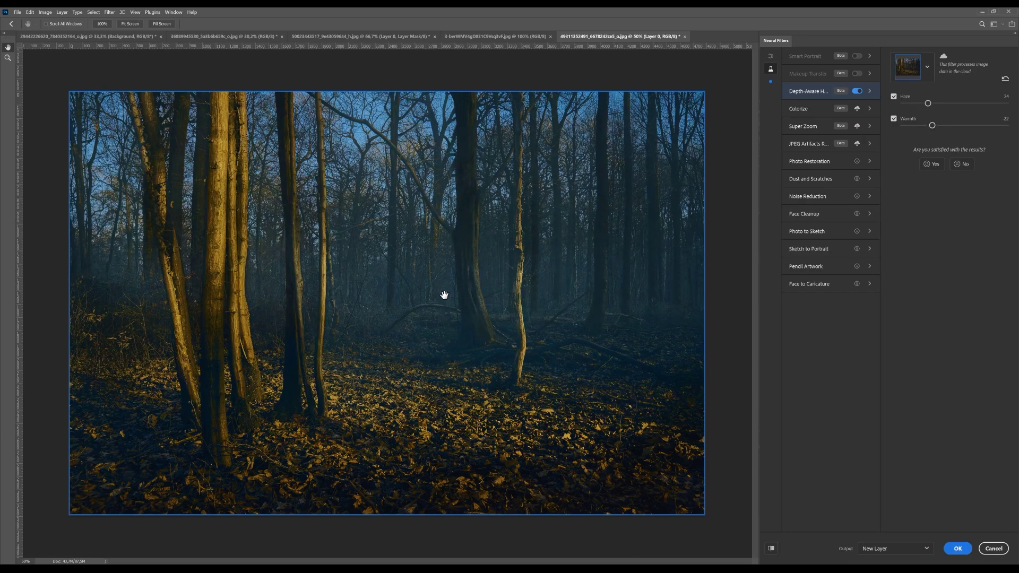
drag(932, 127, 935, 129)
click(958, 551)
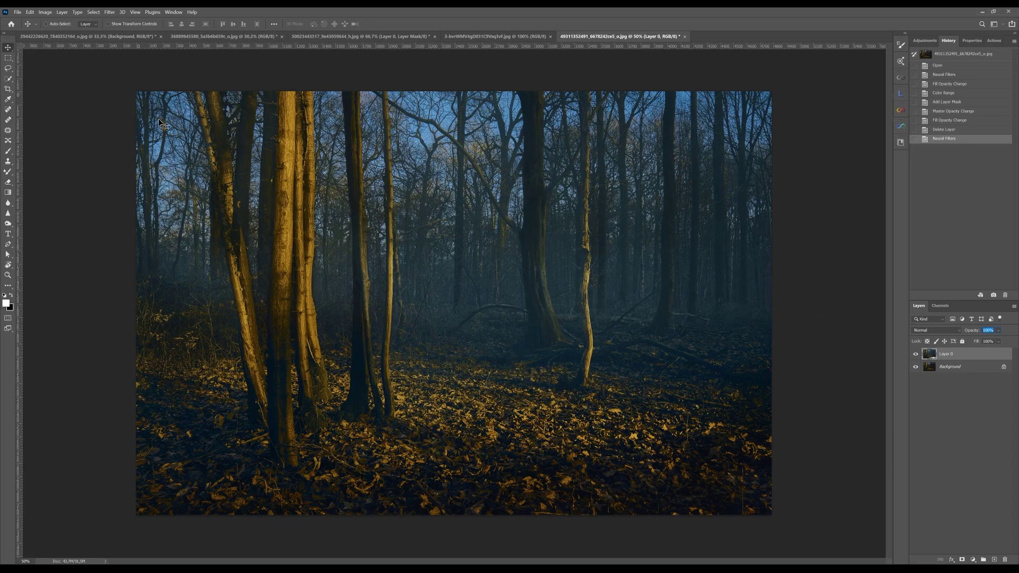
- Select the shadows with Color Range at a reduced fuzziness and turn the selection into a mask on the haze layer
click(94, 12)
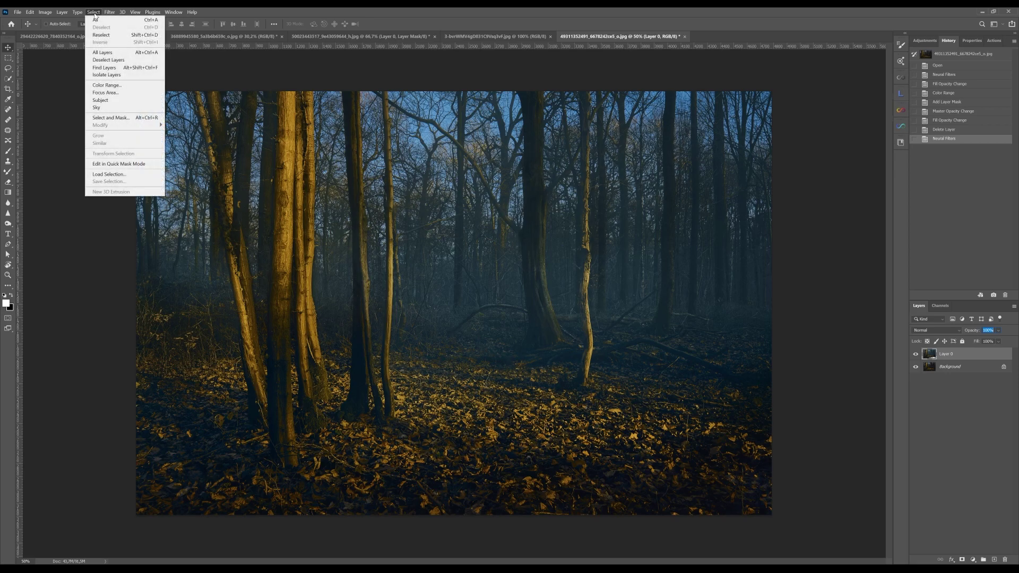
click(111, 86)
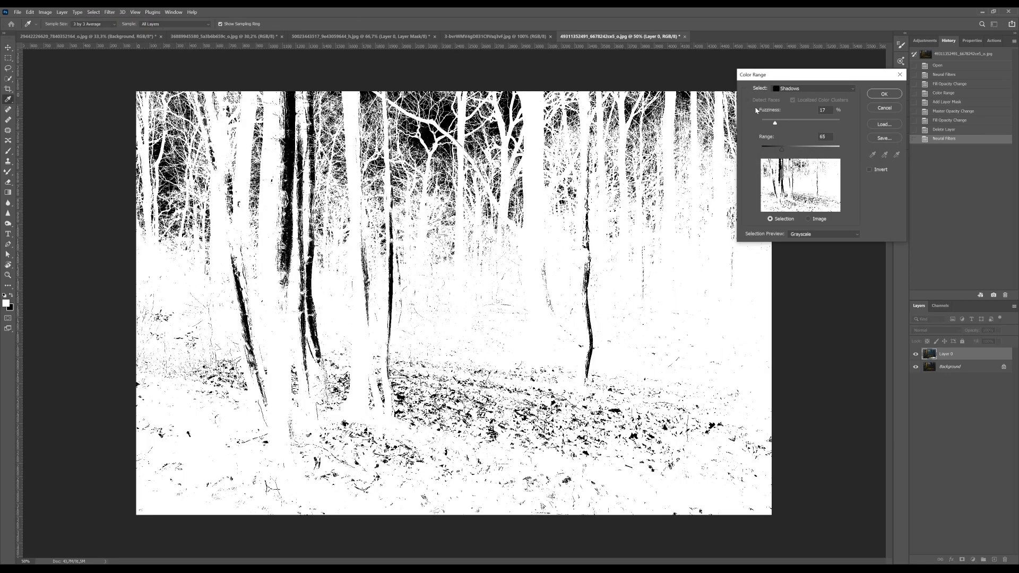
mouse_move(777, 124)
mouse_down()
mouse_move(798, 121)
mouse_move(761, 124)
mouse_move(775, 151)
mouse_move(769, 123)
mouse_up()
click(883, 94)
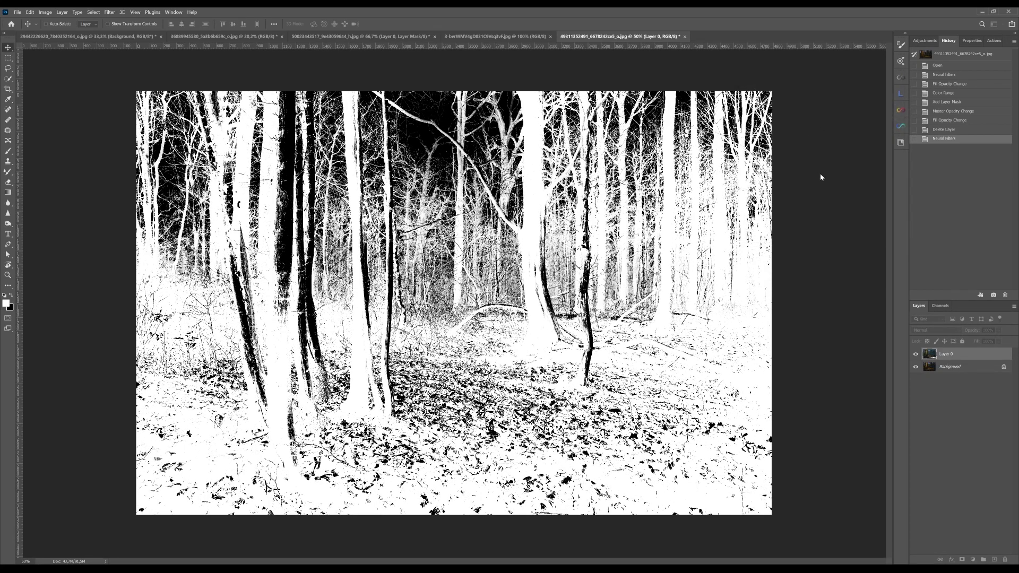
click(962, 560)
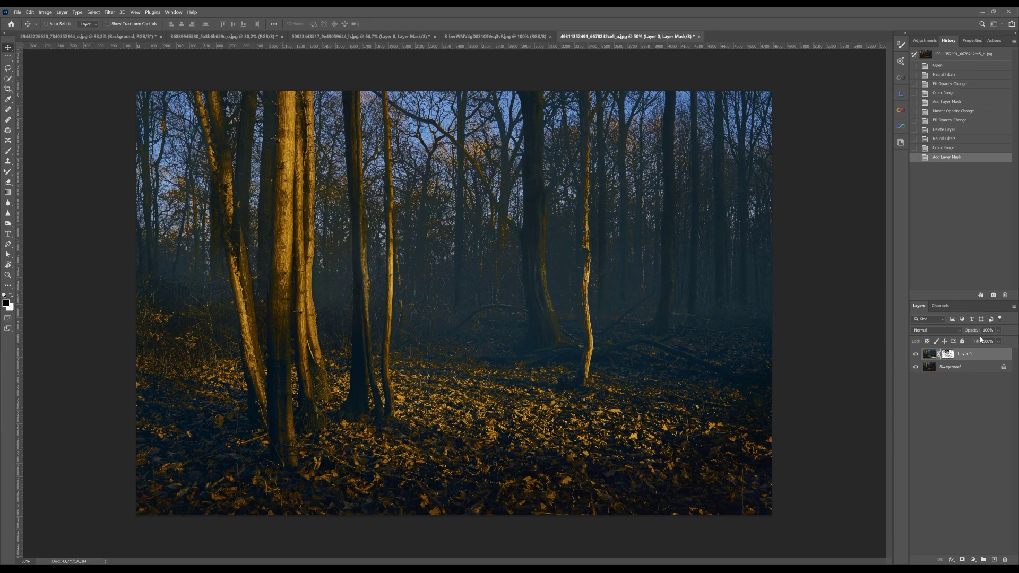
- Lower the haze layer's opacity to 51%, toggling its visibility to compare the forest with and without haze
drag(972, 330, 958, 335)
click(916, 355)
click(916, 357)
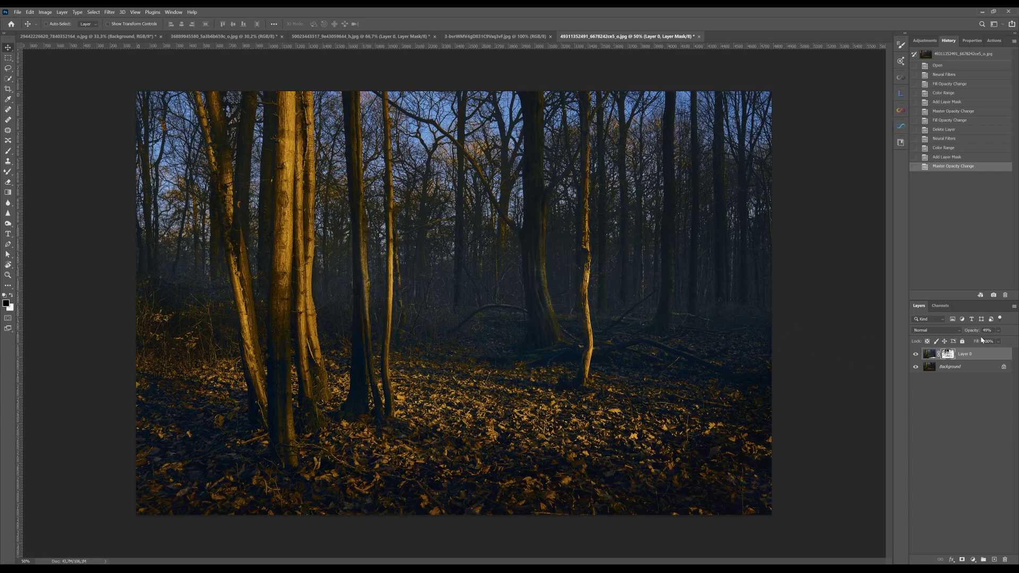
click(916, 355)
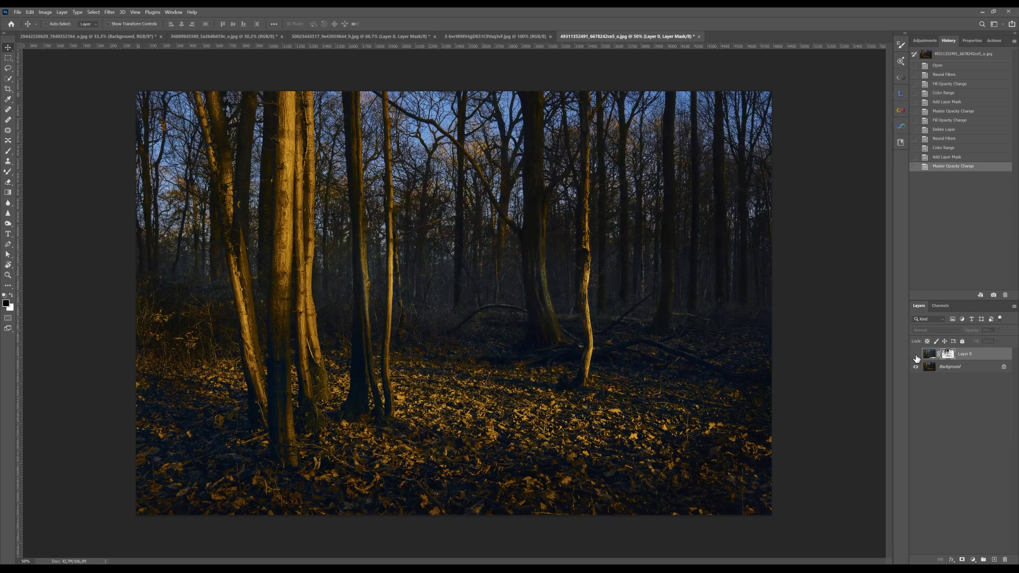
click(915, 355)
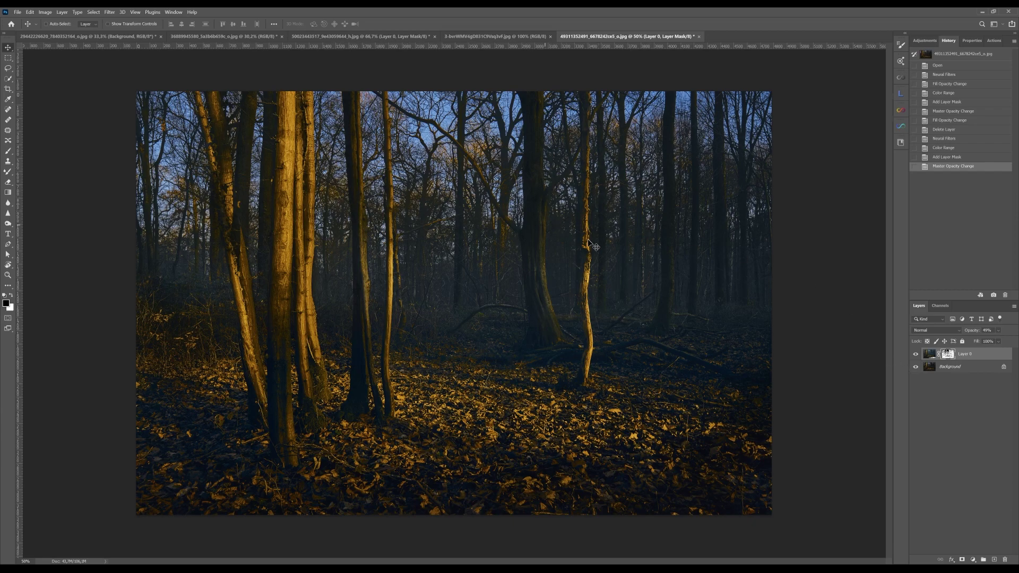
click(916, 354)
click(916, 355)
drag(975, 333, 973, 334)
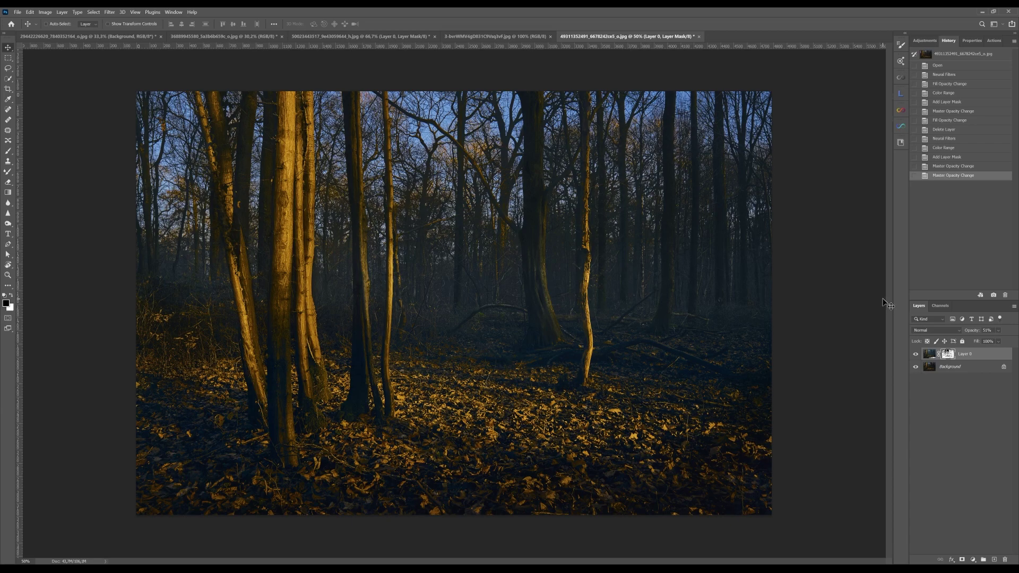
click(917, 354)
click(917, 355)
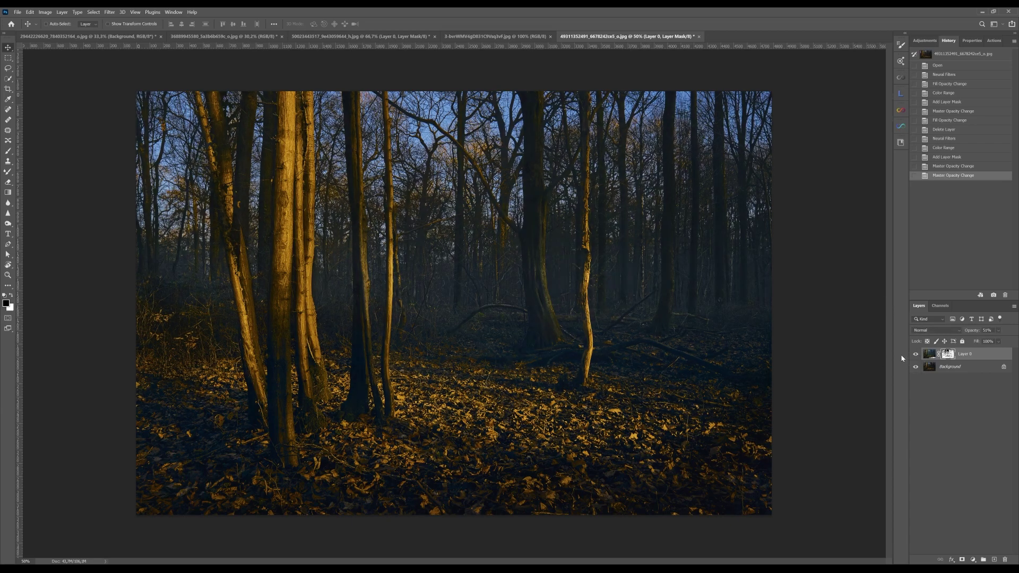